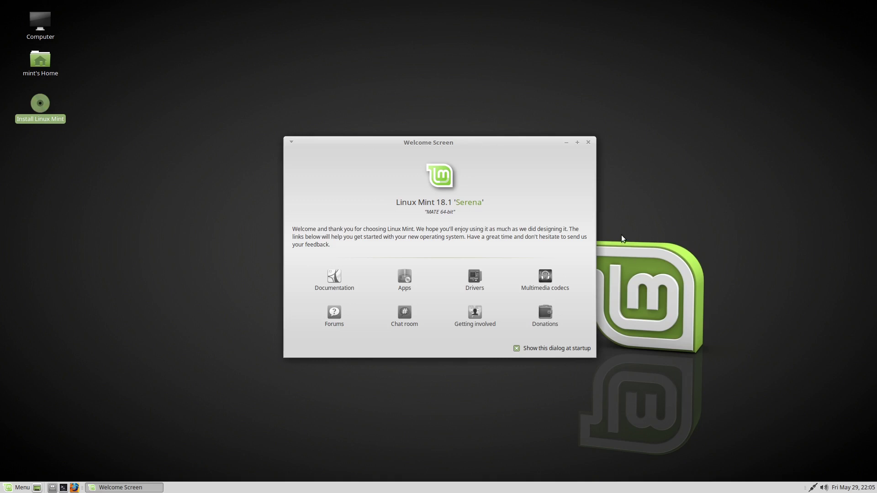
# - Close the Welcome screen and start installing Linux Mint with third-party software in the Melbourne time zone
pyautogui.hotkey('alt', 'F4')
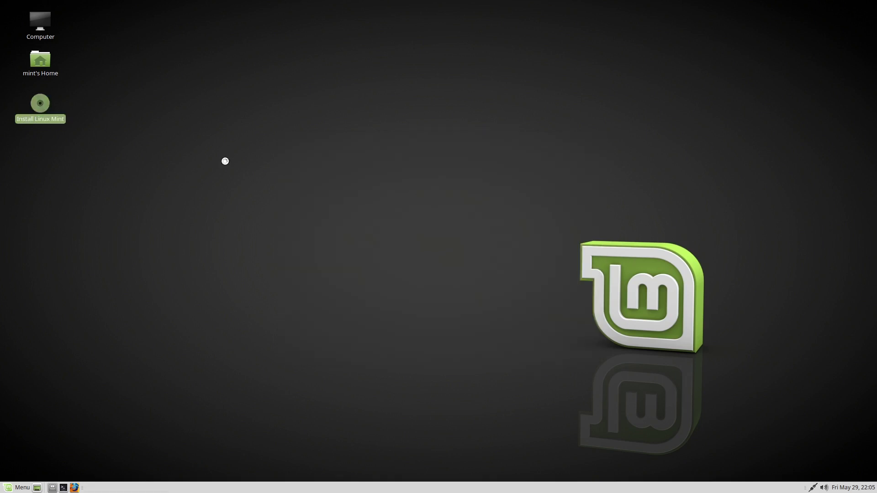
pyautogui.click(580, 320)
pyautogui.click(267, 179)
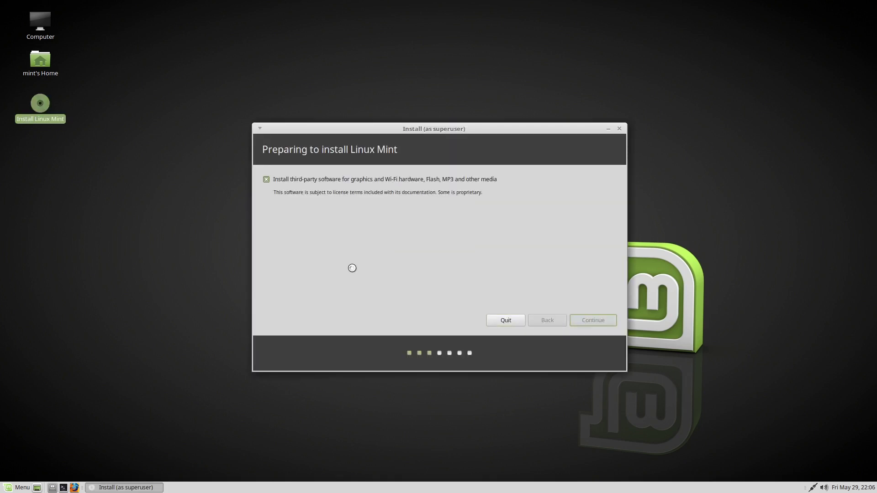
pyautogui.click(590, 320)
pyautogui.click(597, 312)
# - Enter the user's full name, account name and a confirmed password, then continue the installation
pyautogui.click(599, 318)
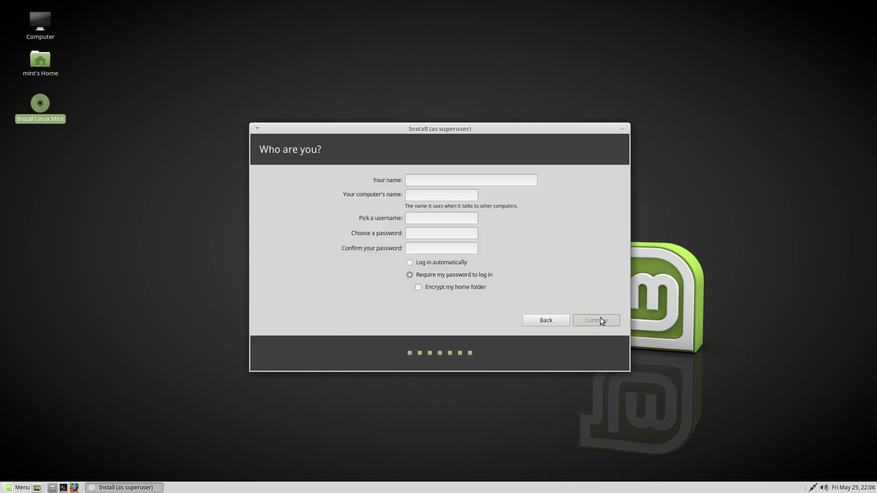
pyautogui.write('Bradley')
pyautogui.press('Tab')
pyautogui.write('mint20')
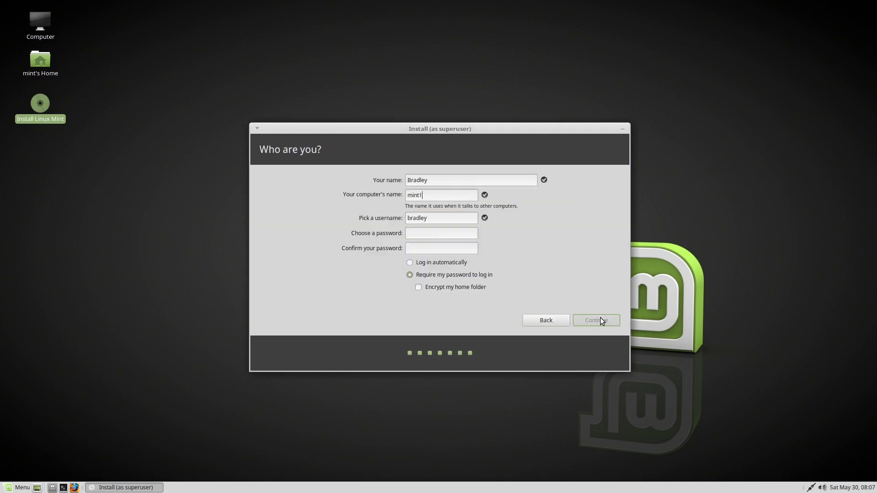
pyautogui.press('Tab')
pyautogui.press('Tab')
pyautogui.write('********')
pyautogui.press('Tab')
pyautogui.write('********')
pyautogui.click(635, 267)
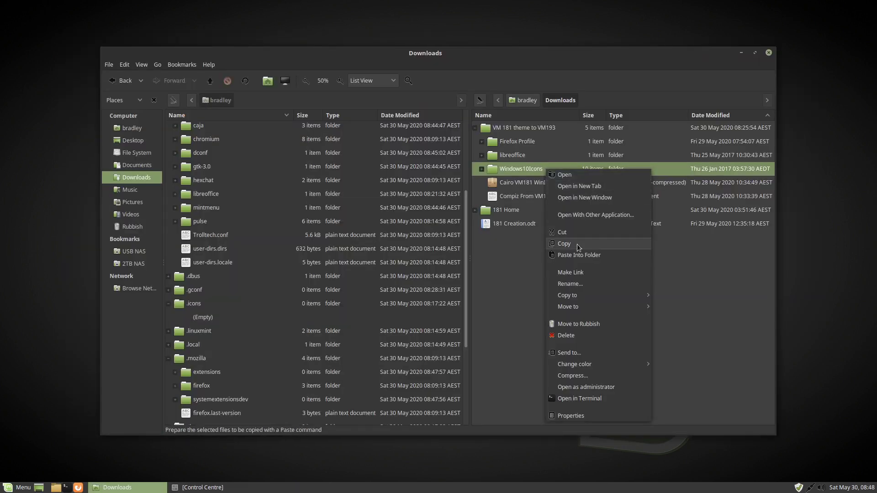
# - Copy the Windows10Icons folder into the home folder's .icons folder
pyautogui.click(577, 244)
pyautogui.click(198, 304)
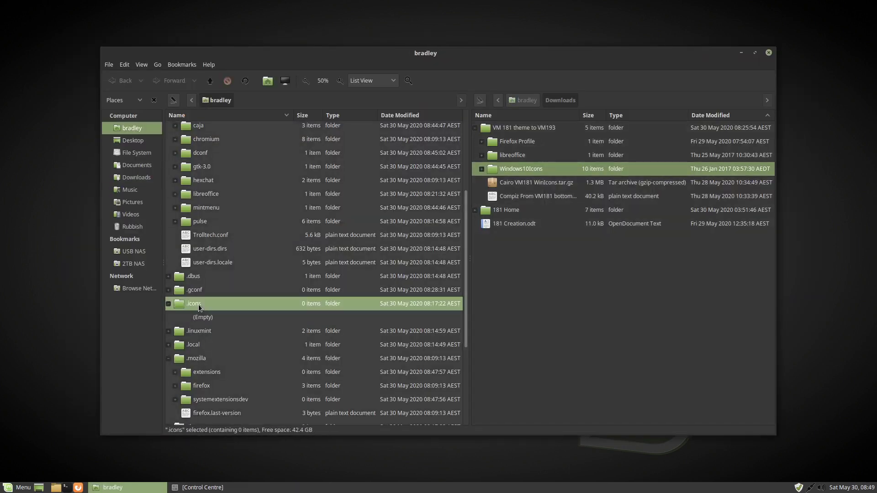
pyautogui.rightClick(198, 305)
pyautogui.click(237, 141)
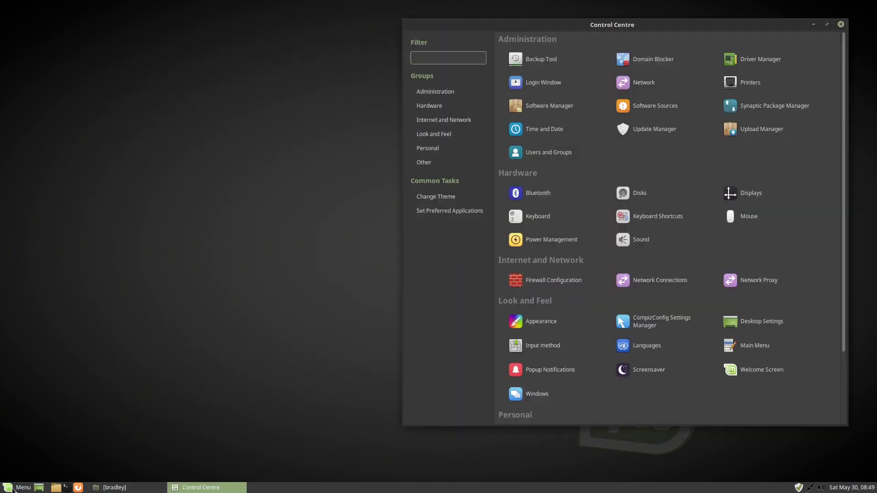
# - Switch the icon theme to WIN10I in Appearance Preferences
pyautogui.press('super')
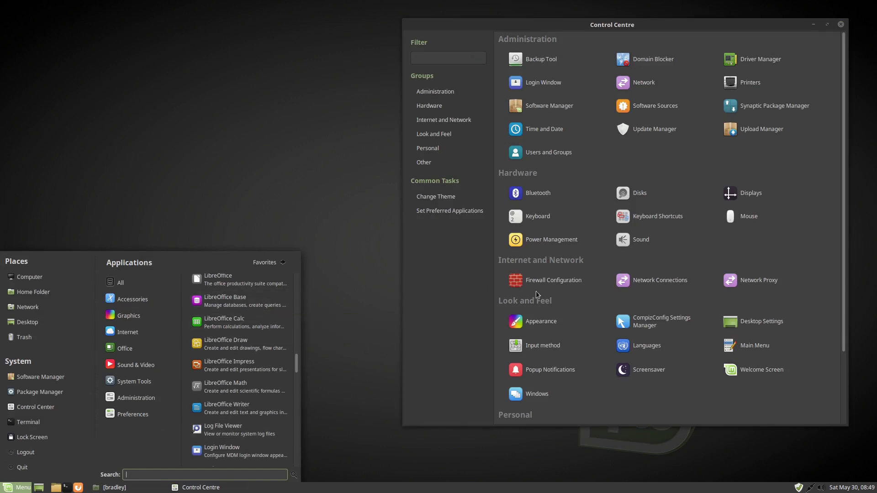
pyautogui.click(541, 321)
pyautogui.click(536, 316)
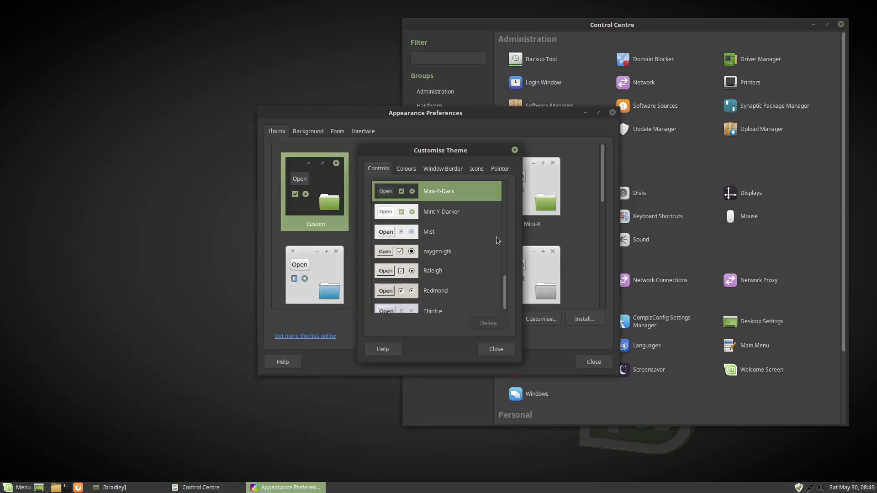
pyautogui.click(476, 169)
pyautogui.click(393, 296)
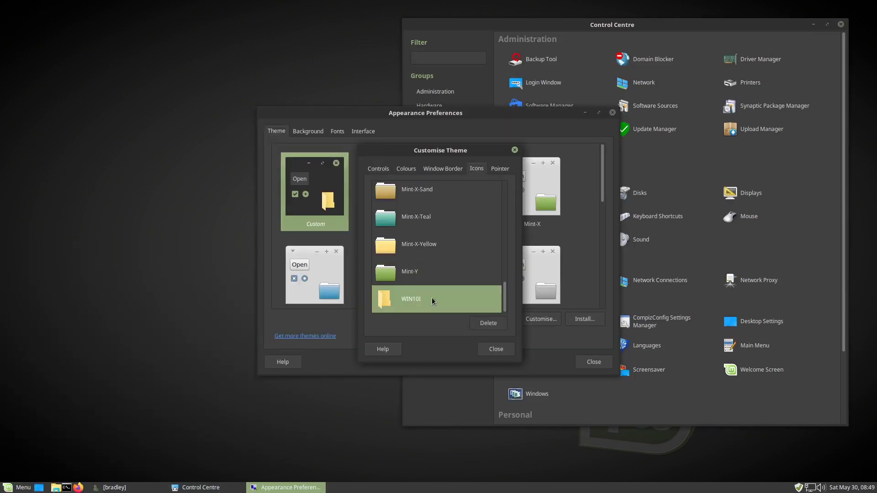
pyautogui.click(497, 351)
pyautogui.click(583, 363)
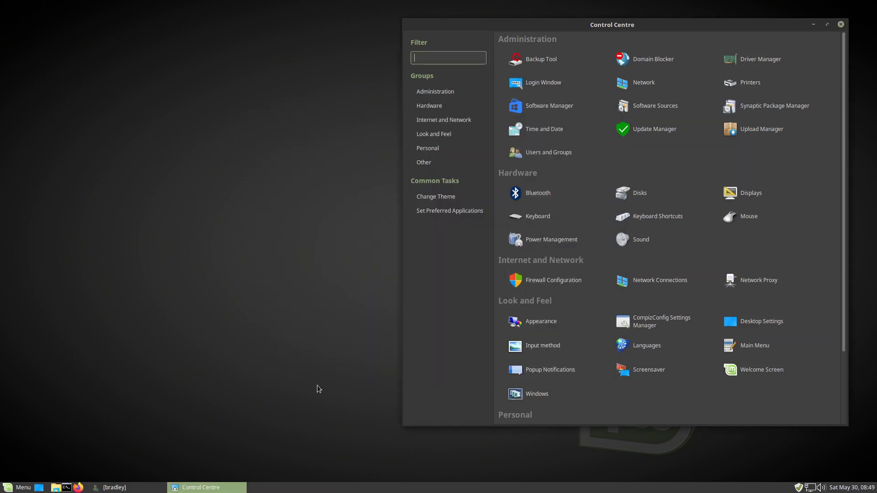
# - Set the main menu icon to the Windows start-here logo and type 'bathurst june torana' in the notes
pyautogui.press('super')
pyautogui.press('super')
pyautogui.rightClick(18, 487)
pyautogui.click(52, 427)
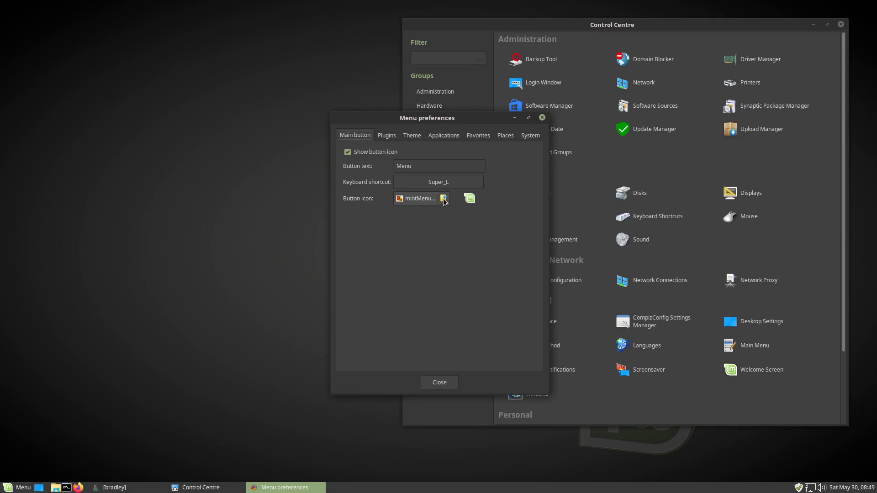
pyautogui.click(443, 200)
pyautogui.click(393, 280)
pyautogui.click(580, 382)
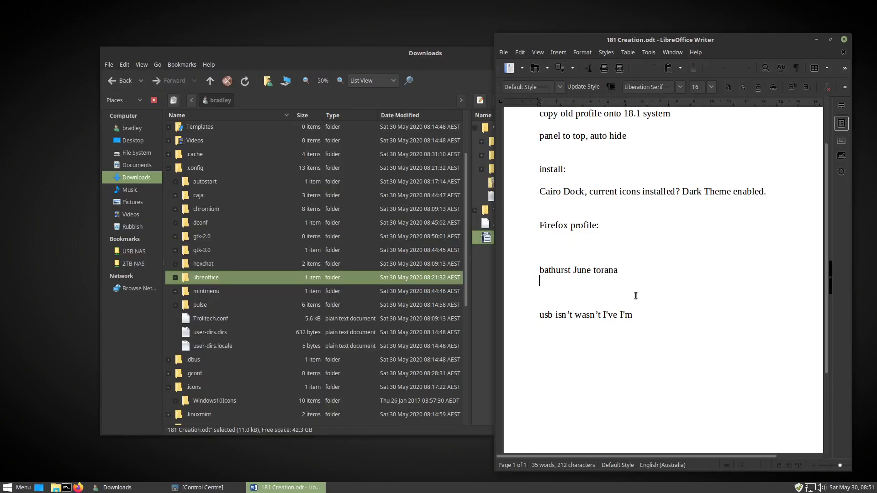
pyautogui.write('bathurst june torana')
# - Type 'usb isnt was' as a test line and close Writer
pyautogui.click(535, 337)
pyautogui.write('usb isnt wasnt ive im')
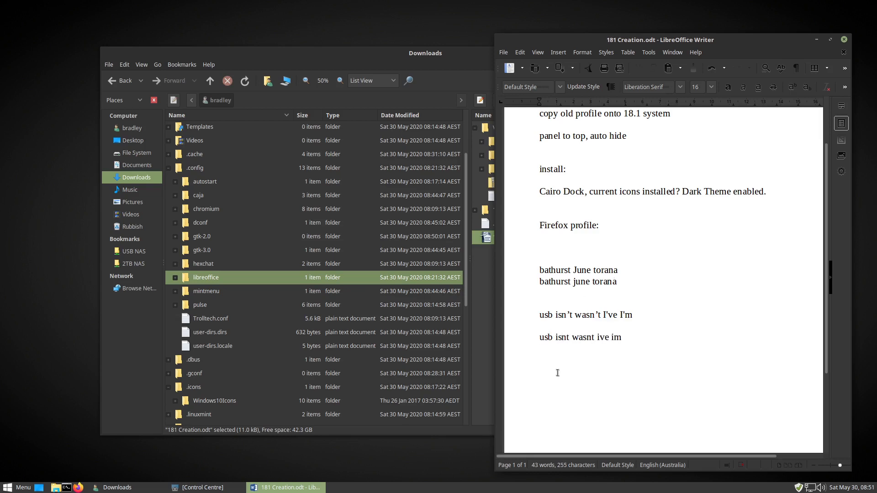
pyautogui.hotkey('alt', 'F4')
# - Replace the libreoffice folder in .config with the saved libreoffice folder from Downloads
pyautogui.click(504, 155)
pyautogui.rightClick(509, 155)
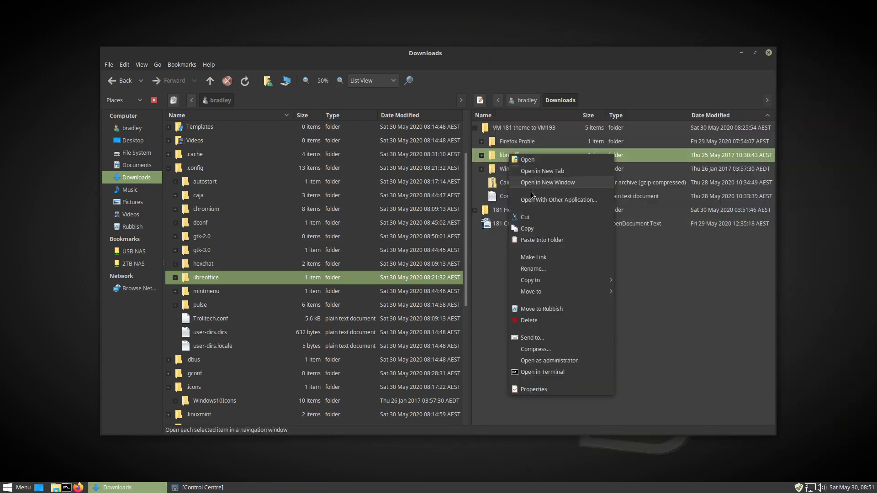
pyautogui.click(528, 229)
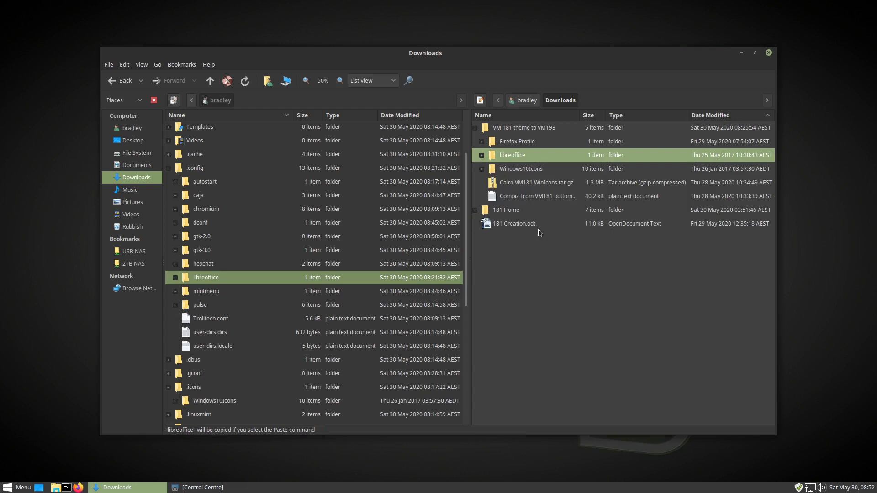
pyautogui.click(190, 169)
pyautogui.click(216, 281)
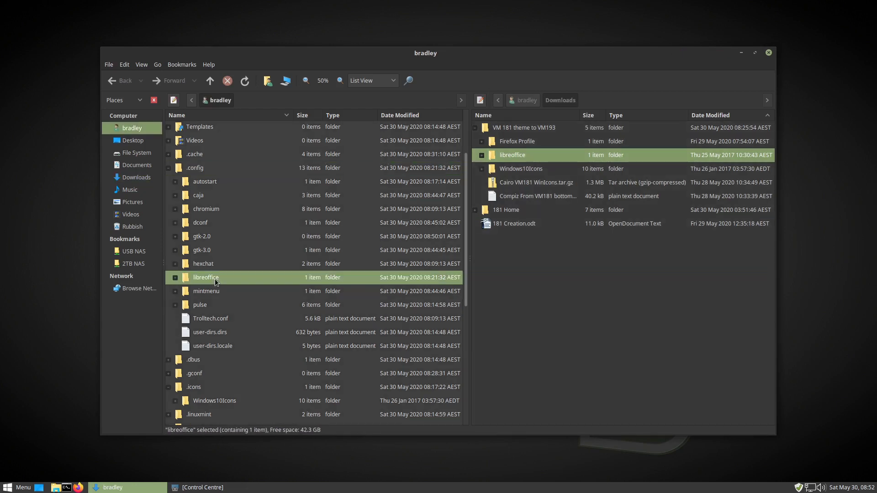
pyautogui.press('Delete')
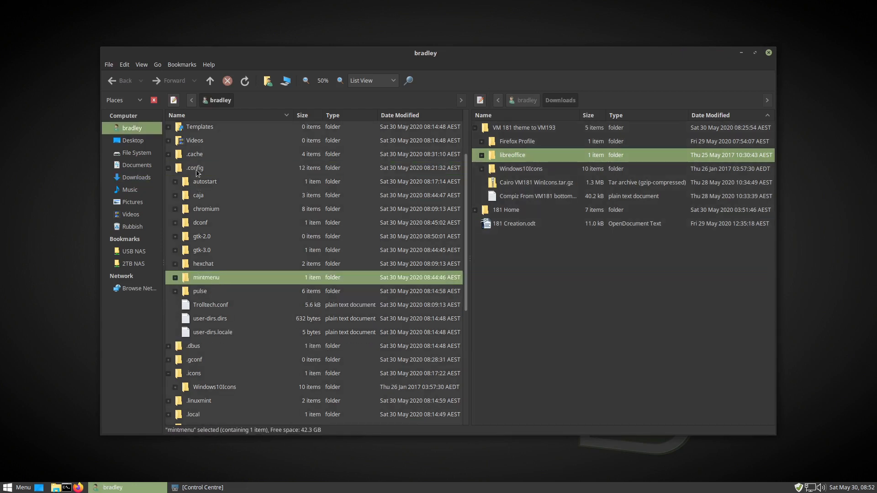
pyautogui.rightClick(197, 170)
pyautogui.click(249, 255)
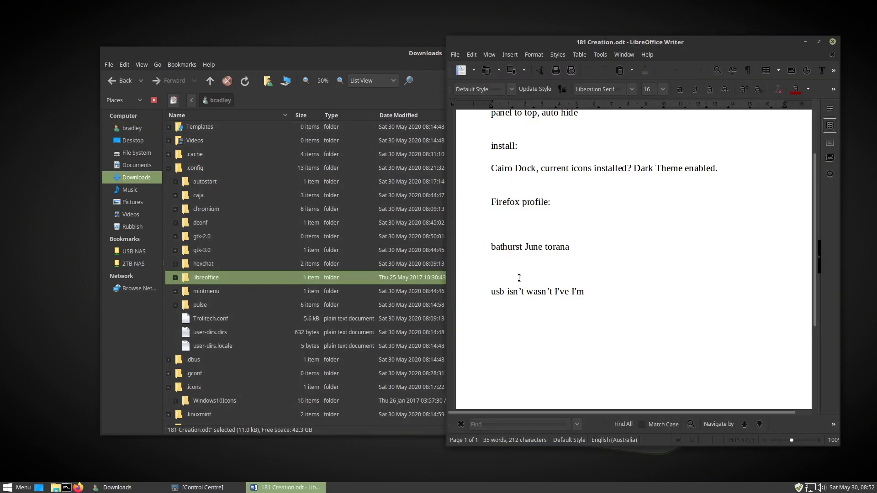
# - Type 'bathurst june tor', accept the Torana completion, and test autocorrect with 'b isn't wasn't ive I'm'
pyautogui.write('bathurst june torana')
pyautogui.press('Return')
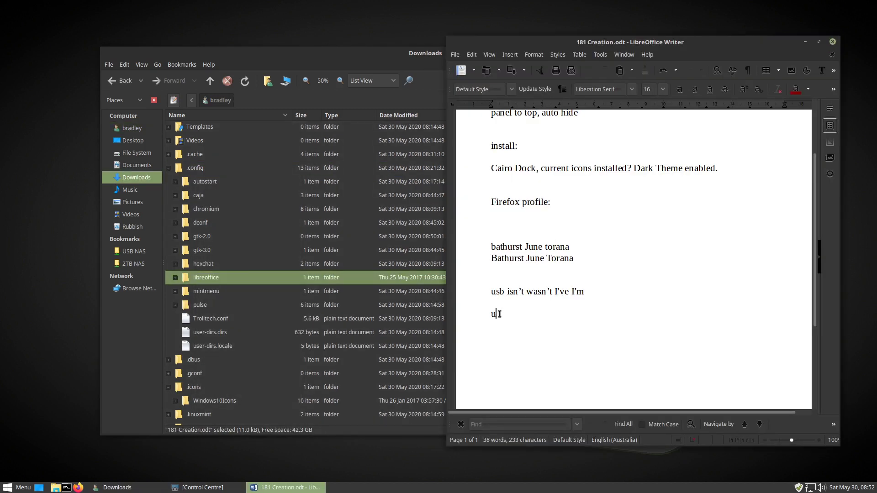
pyautogui.write("b isn't wasn't ive I'm")
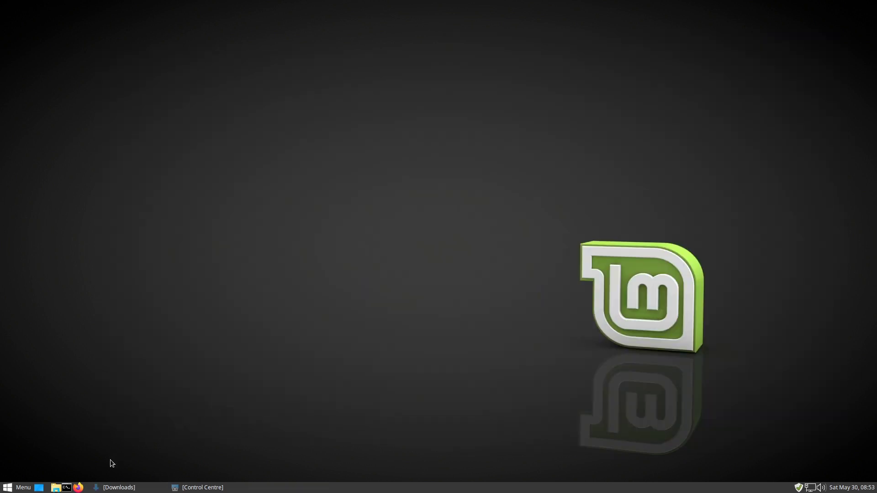
# - Launch Firefox from the panel to show the Linux Mint start page
pyautogui.click(78, 488)
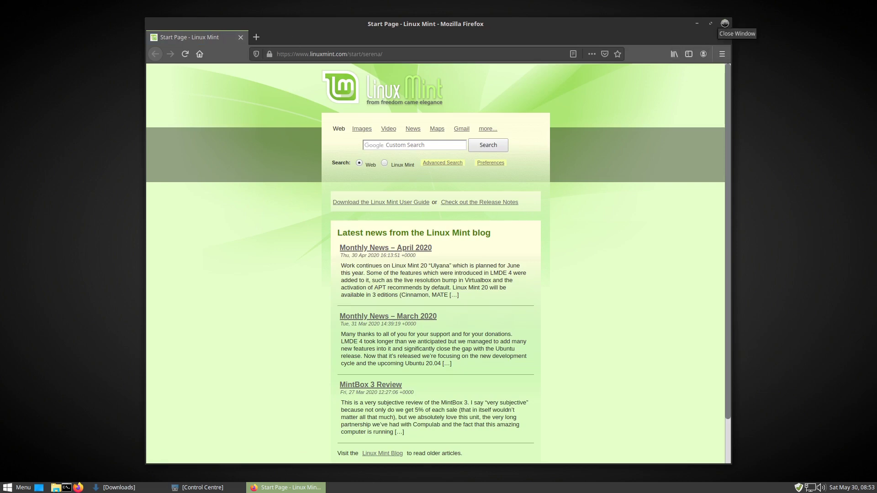
# - Close Firefox and copy the 2hm3vbok.New user folder from the saved Firefox Profile folder
pyautogui.click(725, 23)
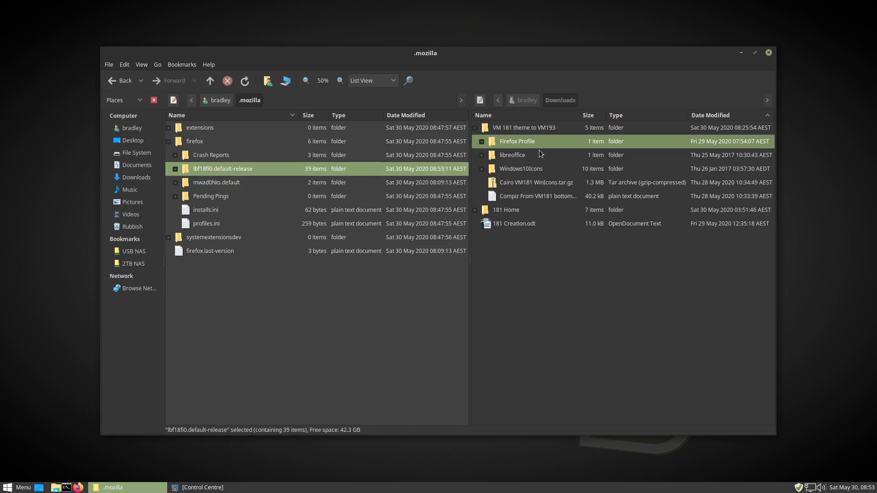
pyautogui.click(482, 143)
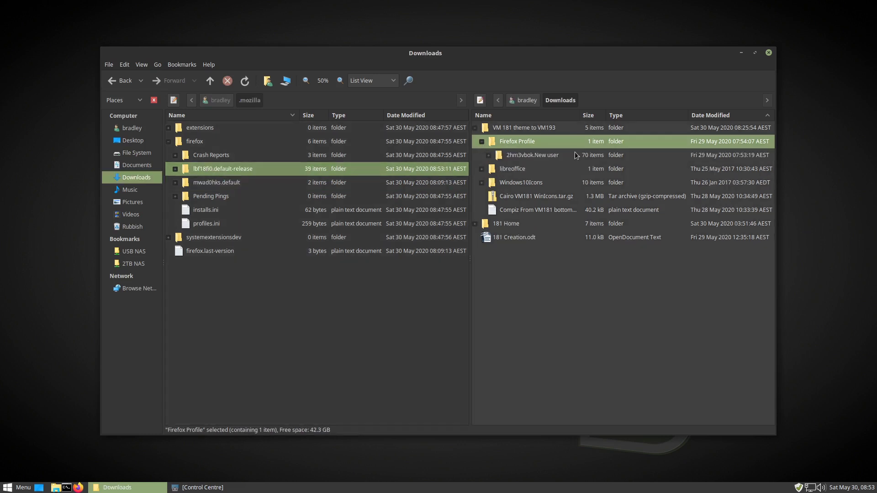
pyautogui.click(541, 156)
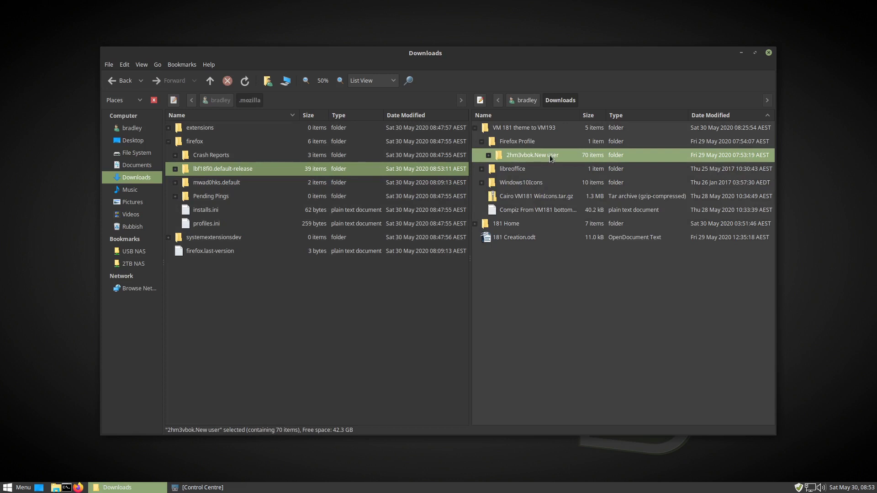
pyautogui.rightClick(551, 159)
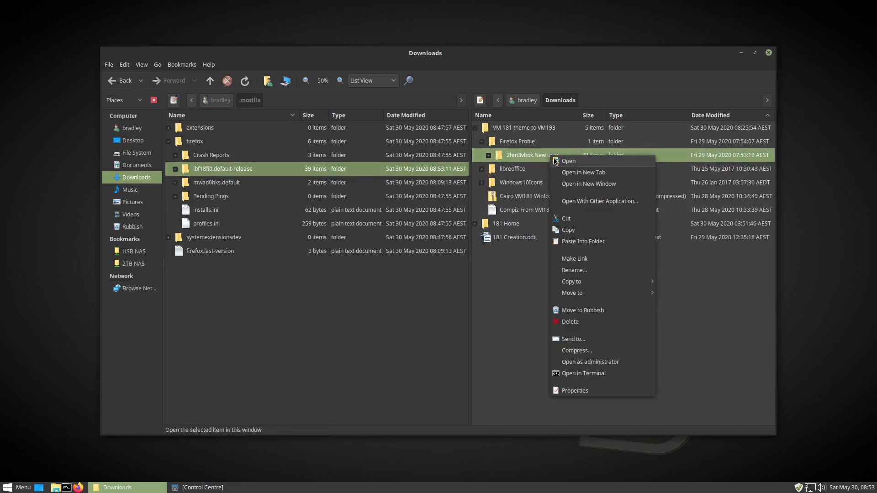
pyautogui.click(590, 230)
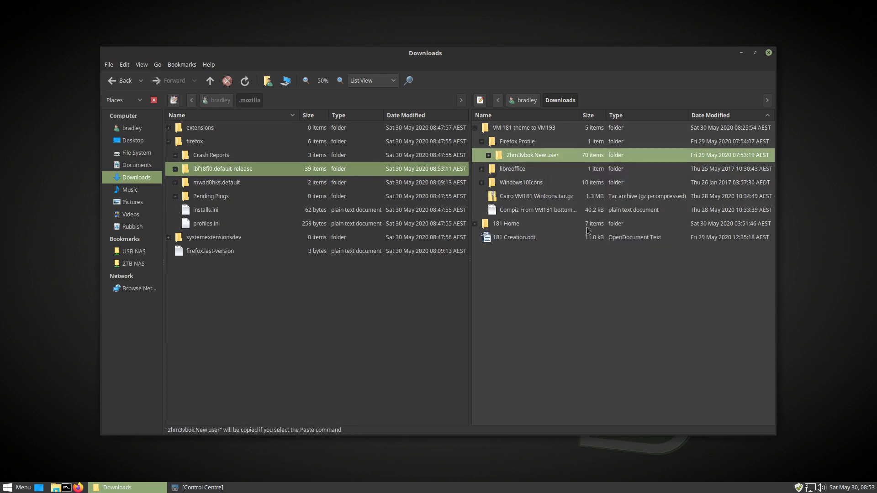
# - Paste the profile folder into .mozilla/firefox and select the new 2hm3vbok.New user copy
pyautogui.click(196, 143)
pyautogui.rightClick(201, 142)
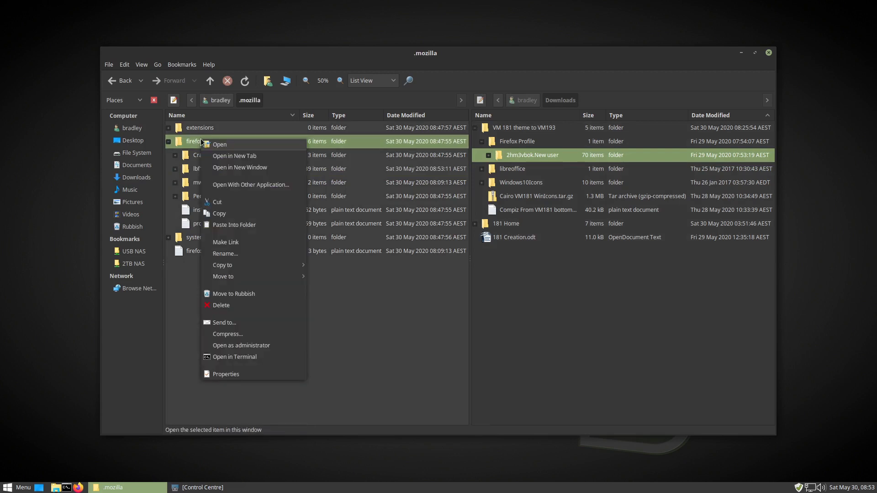
pyautogui.click(255, 223)
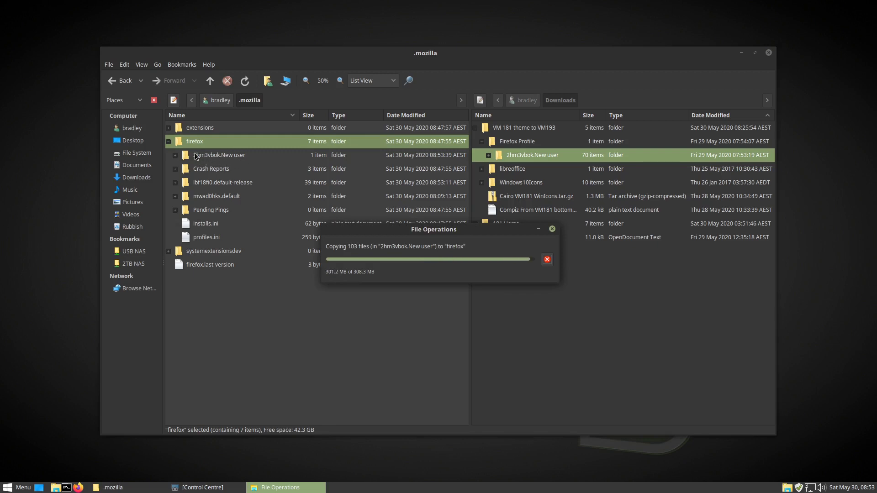
pyautogui.click(195, 156)
# - Show the desktop, relaunch Firefox and load about:profiles
pyautogui.hotkey('ctrl', 'alt', 'd')
pyautogui.click(78, 487)
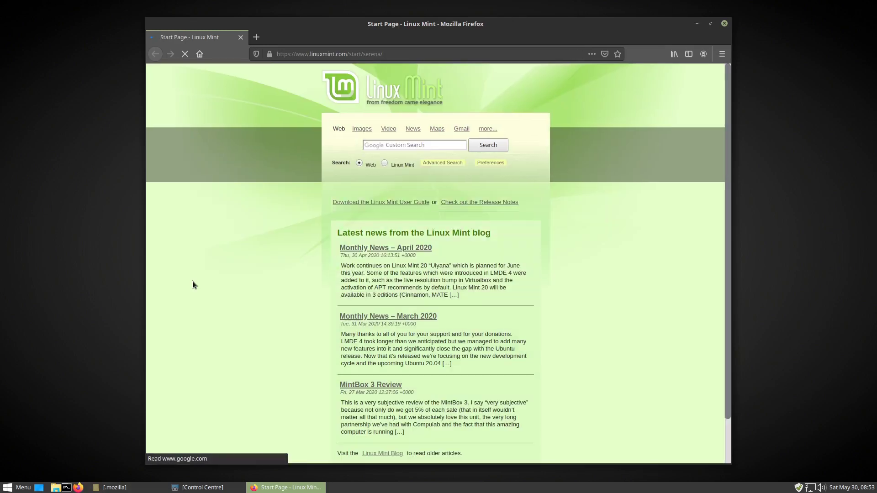
pyautogui.click(390, 58)
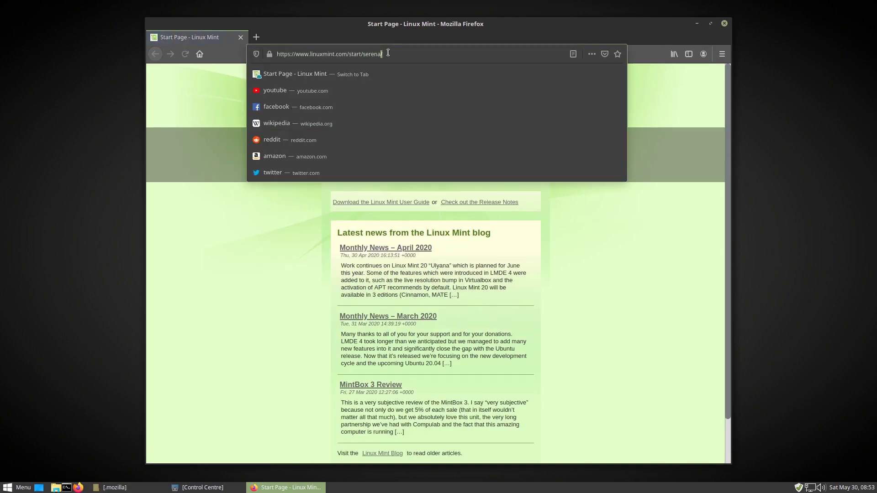
pyautogui.write('about:profiles')
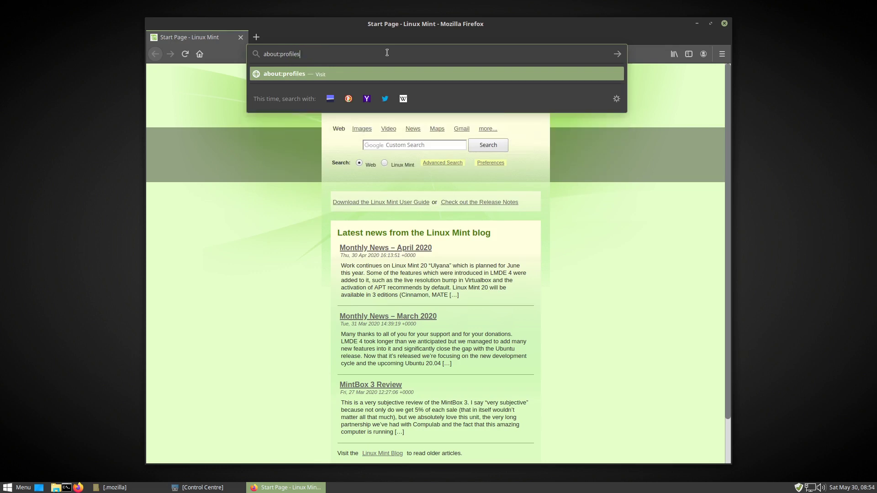
pyautogui.press('Return')
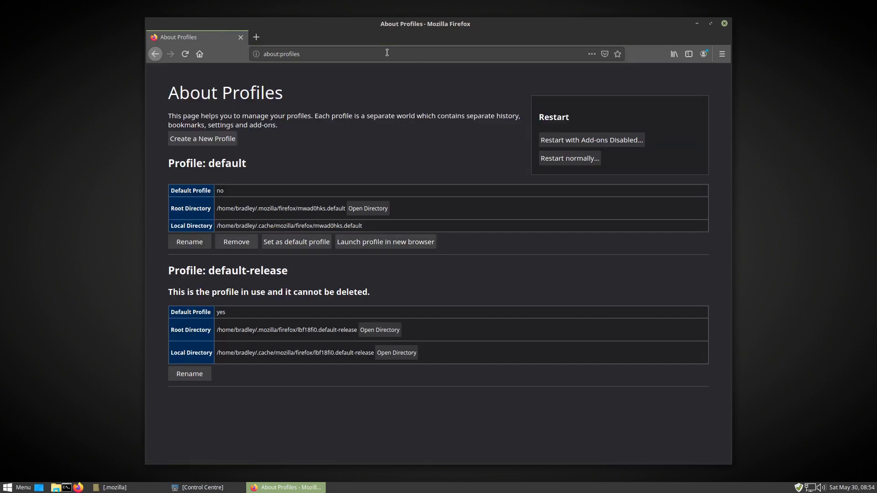
# - Create a new Default User profile using the 2hm3vbok.New user folder
pyautogui.click(200, 139)
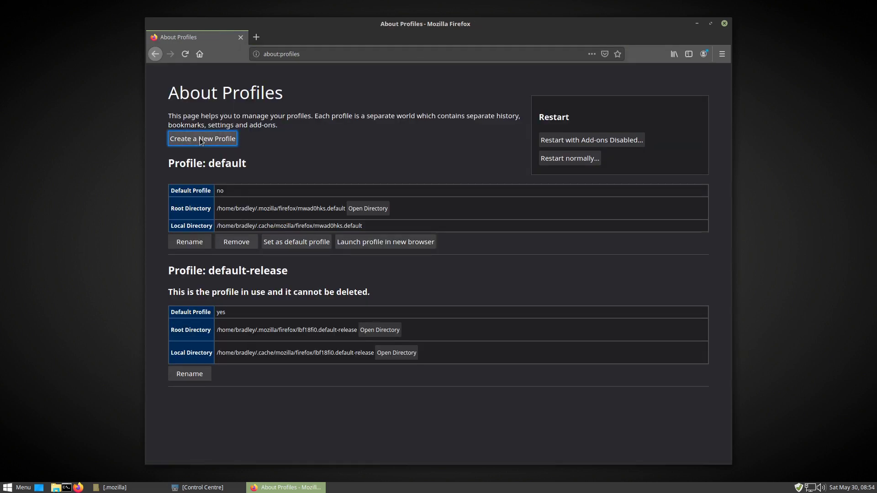
pyautogui.click(532, 323)
pyautogui.click(365, 281)
pyautogui.click(363, 141)
pyautogui.click(588, 404)
pyautogui.click(538, 322)
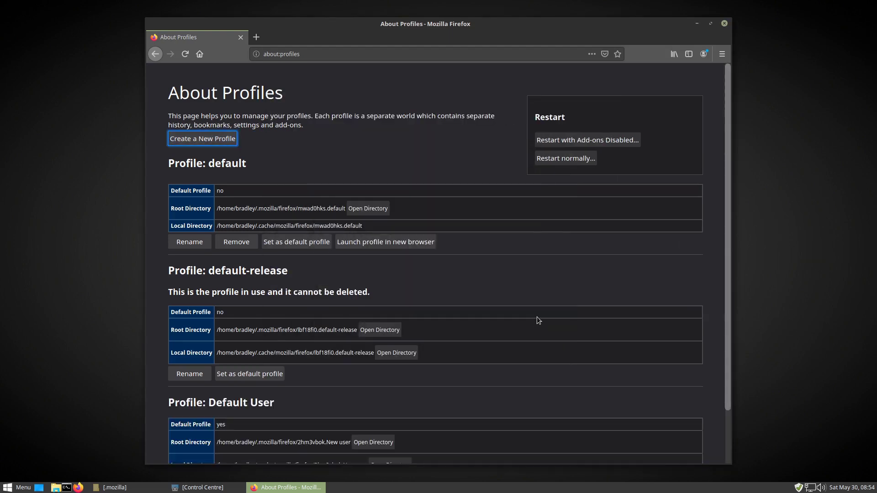
# - Zoom the profiles page to 160% and delete the old default profile
pyautogui.scroll(-2, 518, 305)
pyautogui.hotkey('ctrl', '+')
pyautogui.hotkey('ctrl', '+')
pyautogui.hotkey('ctrl', '+')
pyautogui.hotkey('ctrl', '+')
pyautogui.scroll(-5, 611, 306)
pyautogui.moveTo(385, 341); pyautogui.dragTo(466, 342)
pyautogui.scroll(3, 331, 305)
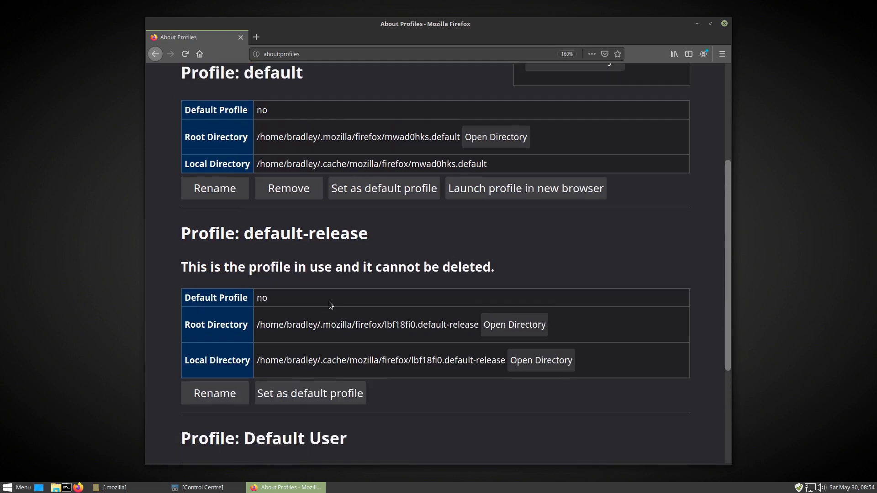
pyautogui.click(295, 189)
pyautogui.click(327, 272)
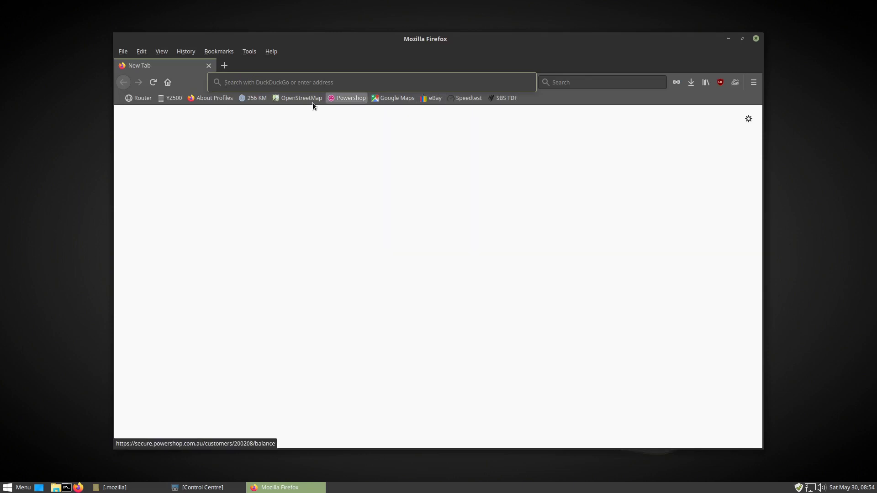
# - Open the Speedtest bookmark and go to its login page
pyautogui.click(218, 52)
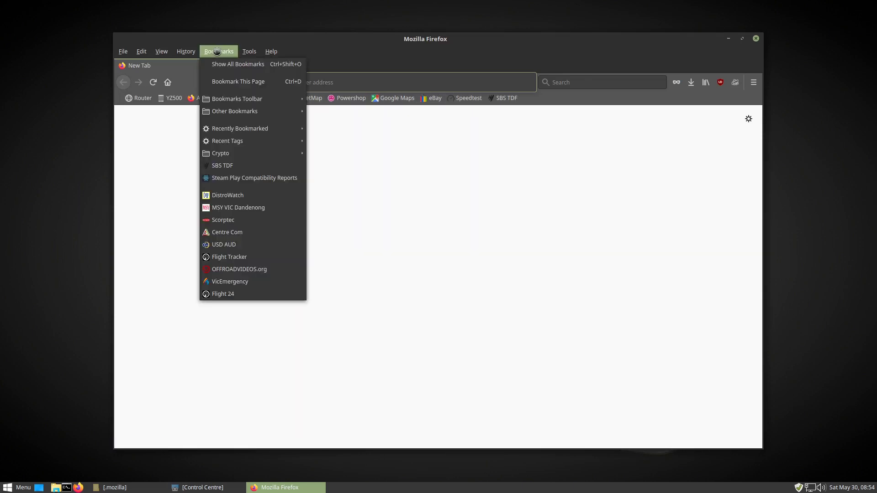
pyautogui.click(218, 52)
pyautogui.click(463, 99)
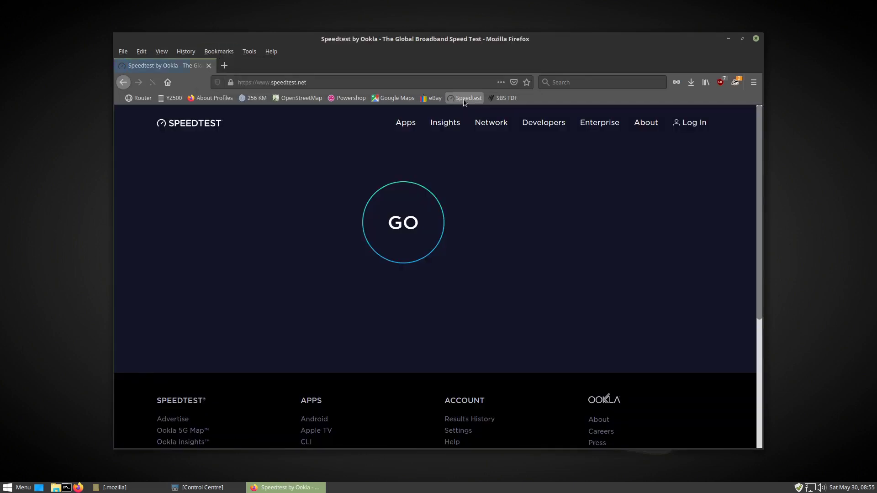
pyautogui.click(694, 124)
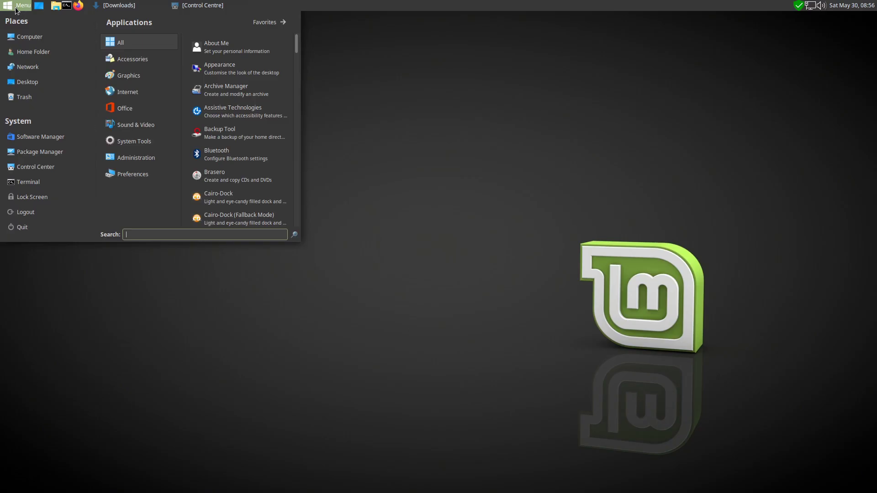
# - Start Cairo-Dock with OpenGL and open its configuration
pyautogui.click(260, 197)
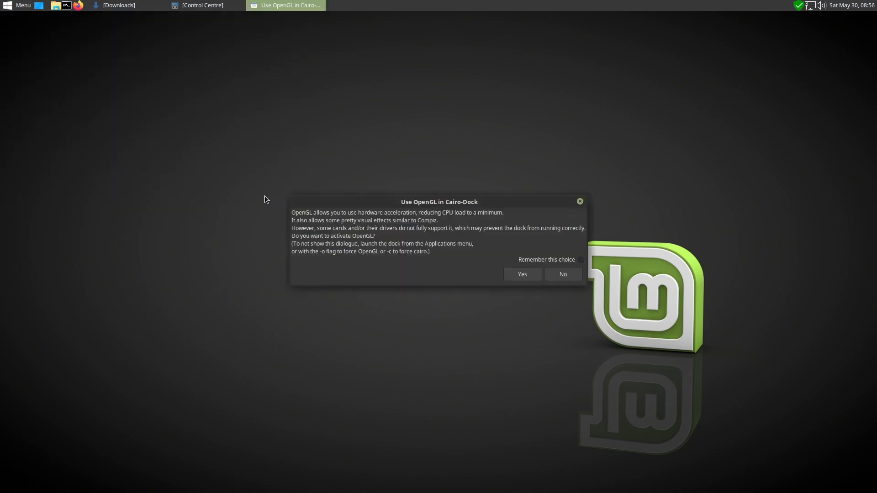
pyautogui.click(524, 273)
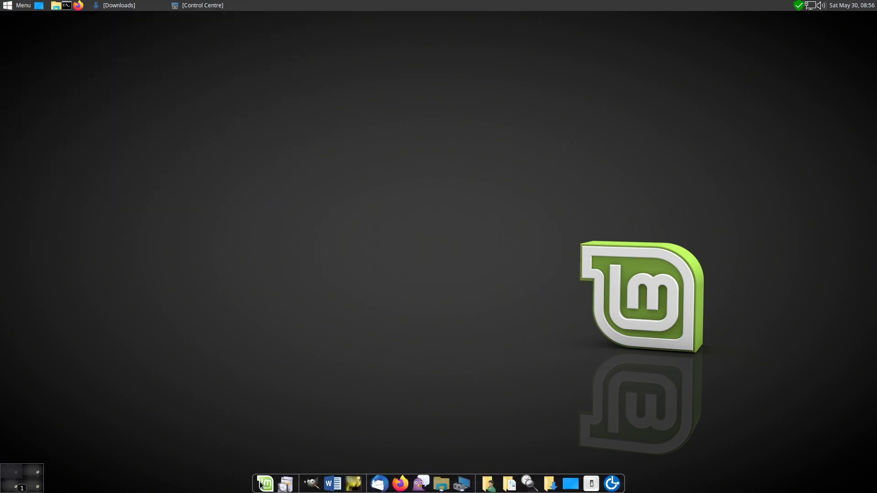
pyautogui.rightClick(475, 484)
pyautogui.moveTo(466, 436)
pyautogui.click(539, 380)
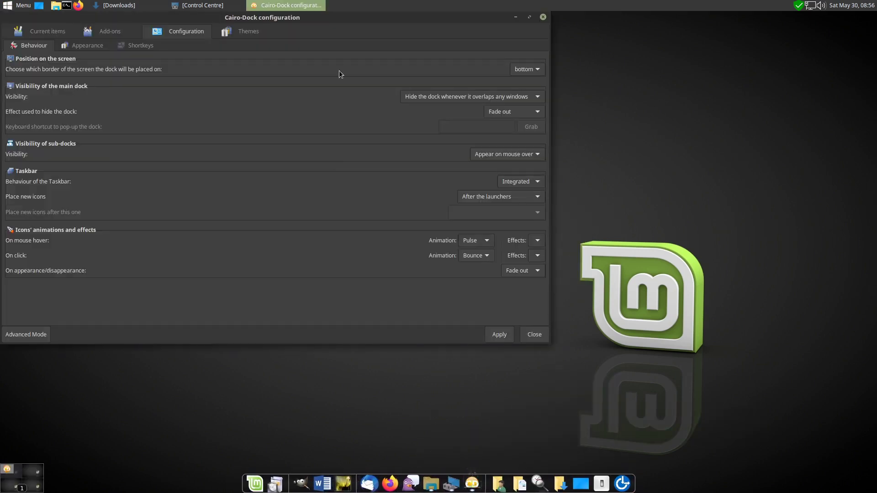
# - Import the Cairo VM181 WinIcons theme archive from Downloads/VM 181 theme to VM193
pyautogui.click(406, 107)
pyautogui.click(699, 359)
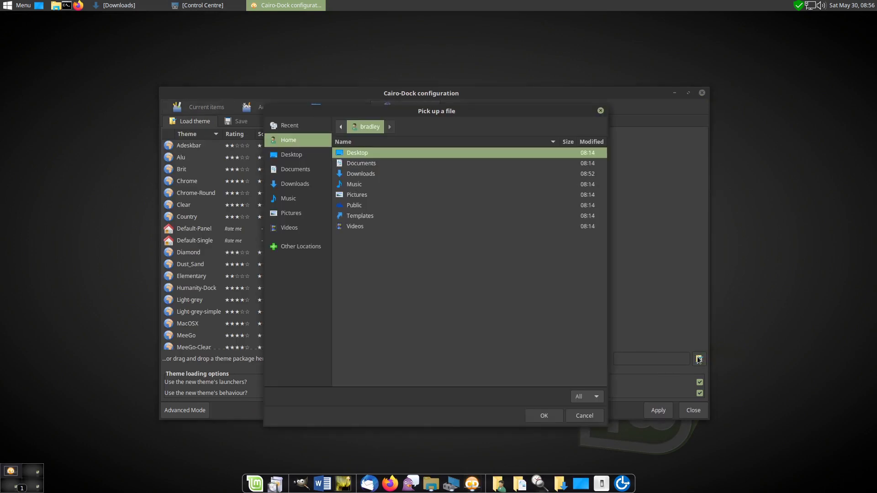
pyautogui.click(295, 184)
pyautogui.doubleClick(361, 163)
pyautogui.click(425, 185)
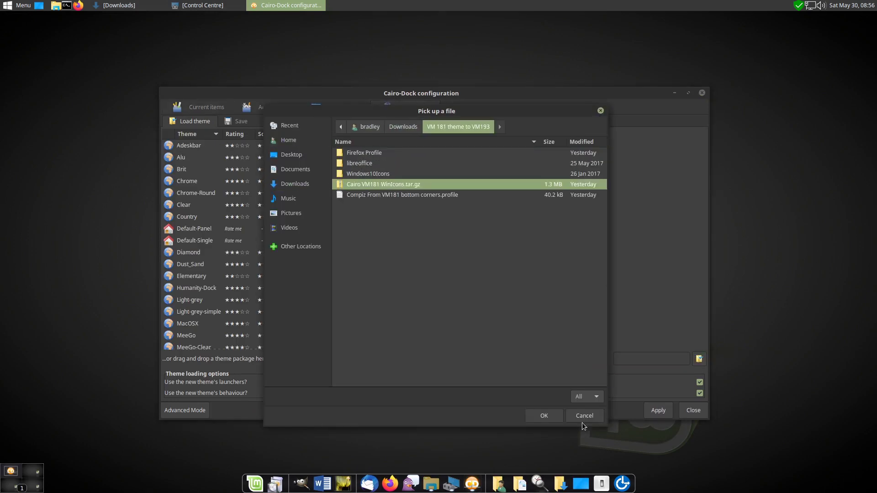
pyautogui.click(546, 416)
pyautogui.click(448, 438)
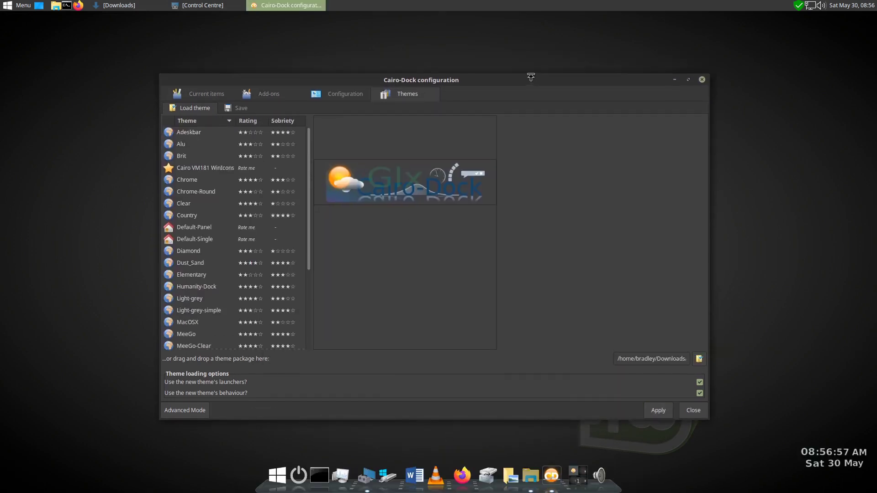
pyautogui.moveTo(522, 81); pyautogui.dragTo(508, 54)
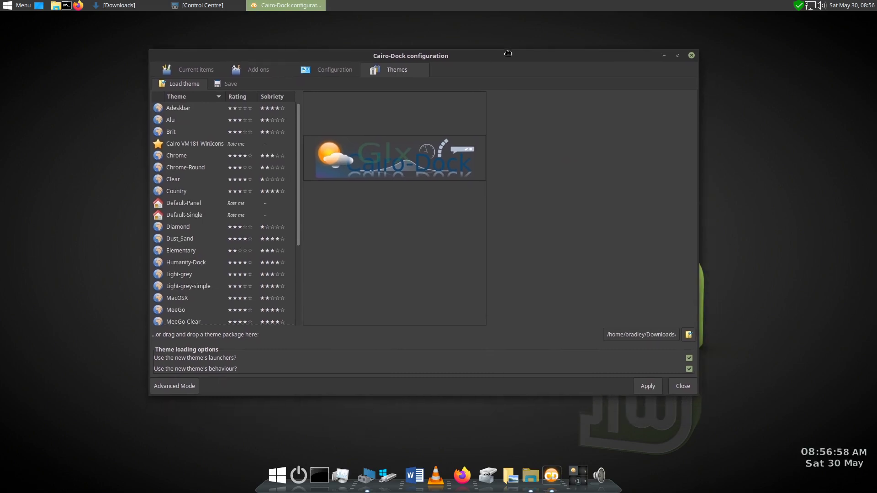
pyautogui.click(691, 55)
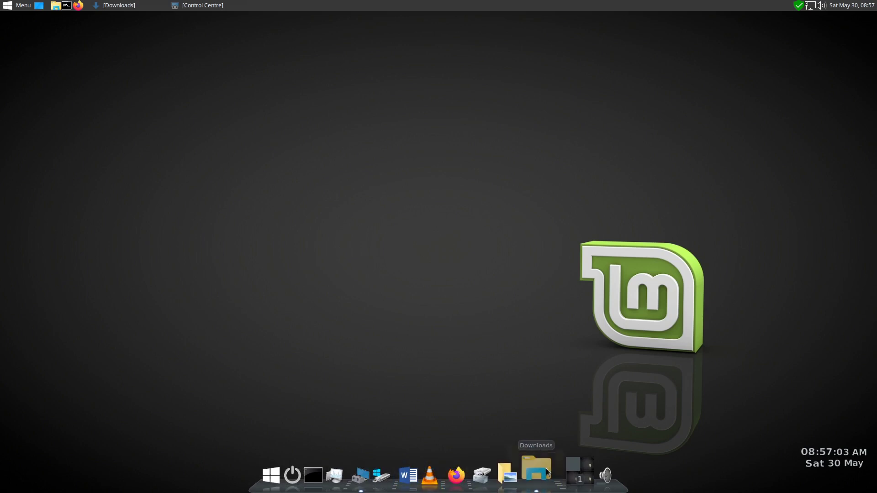
# - Restore and hide the Downloads window, then reposition the Desktop Settings window
pyautogui.click(535, 475)
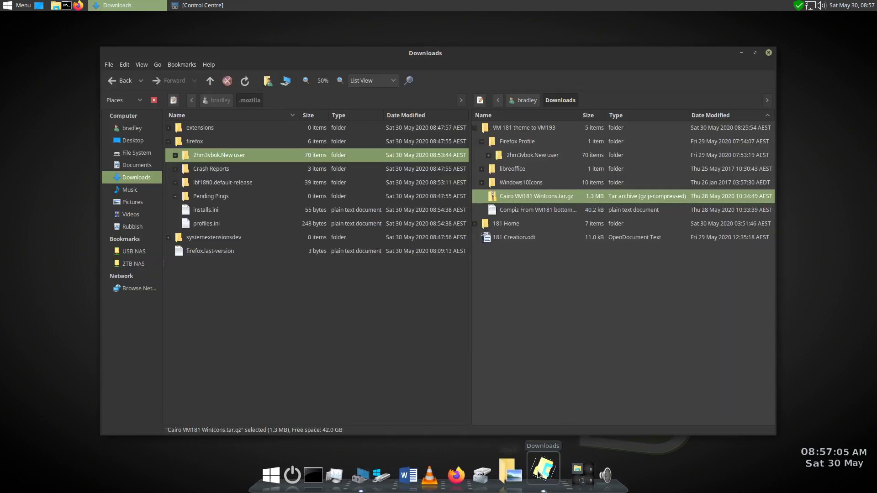
pyautogui.click(538, 476)
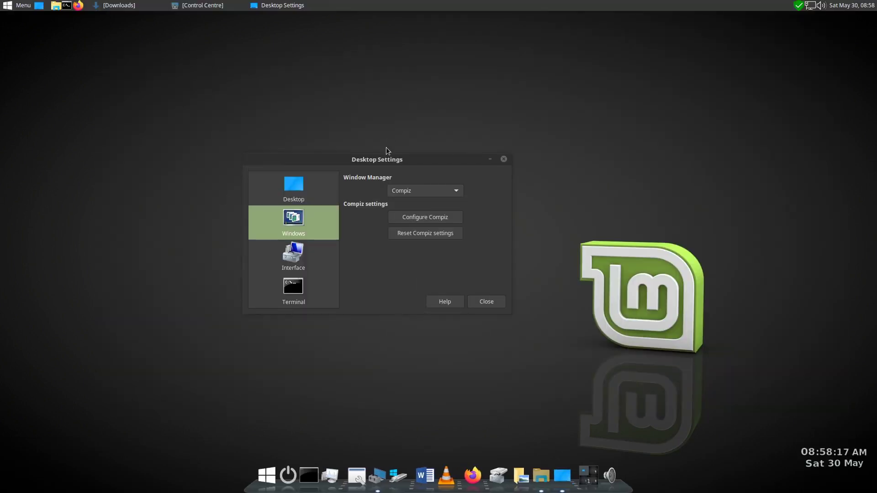
pyautogui.moveTo(389, 161); pyautogui.dragTo(365, 148)
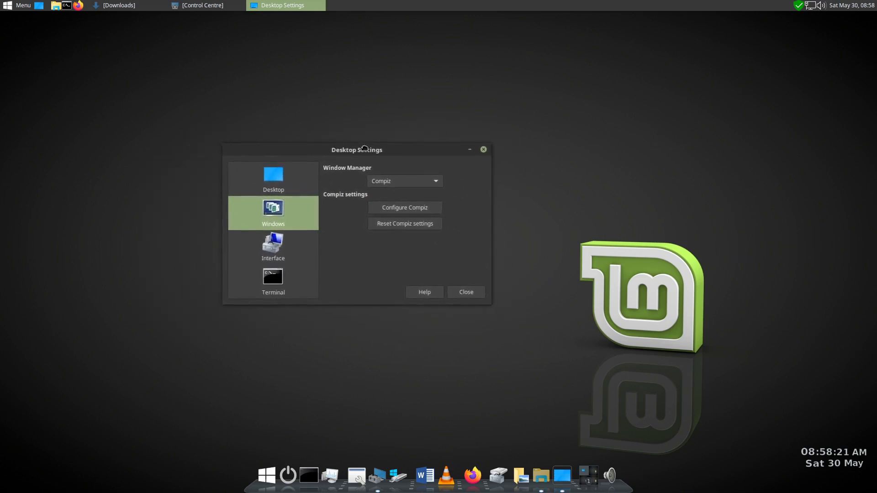
# - Import the bottom-corners Compiz profile file as a new profile named 'Old System'
pyautogui.click(406, 205)
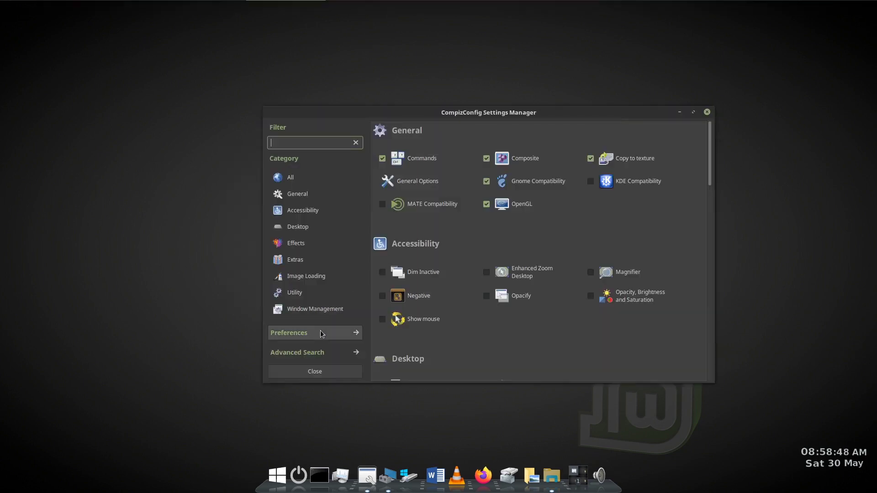
pyautogui.click(321, 333)
pyautogui.click(418, 180)
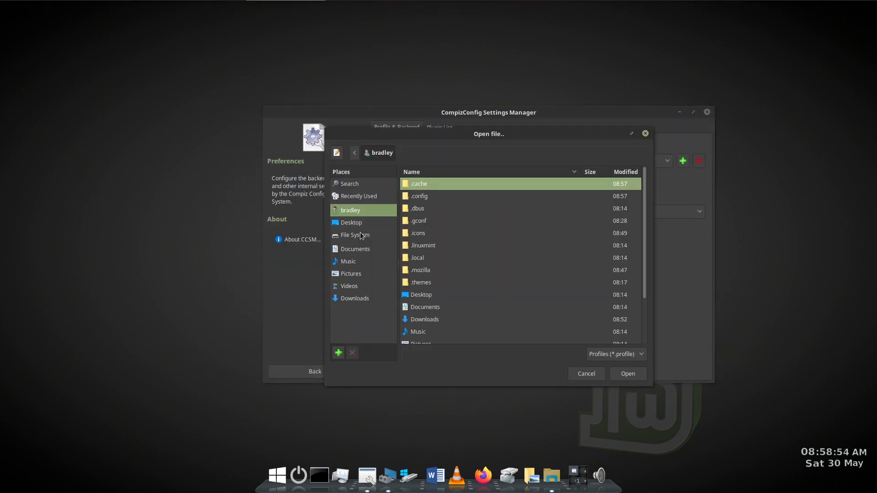
pyautogui.click(355, 298)
pyautogui.doubleClick(457, 196)
pyautogui.click(468, 219)
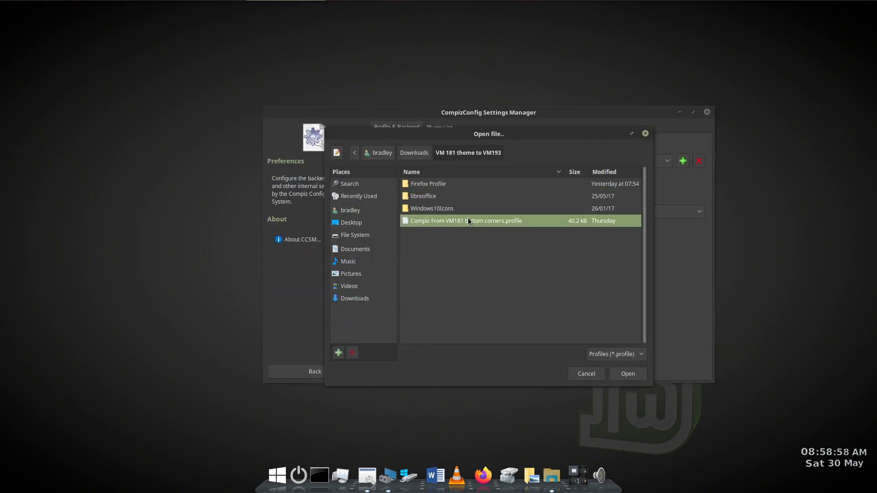
pyautogui.click(628, 374)
pyautogui.write('Old Syste')
pyautogui.click(544, 280)
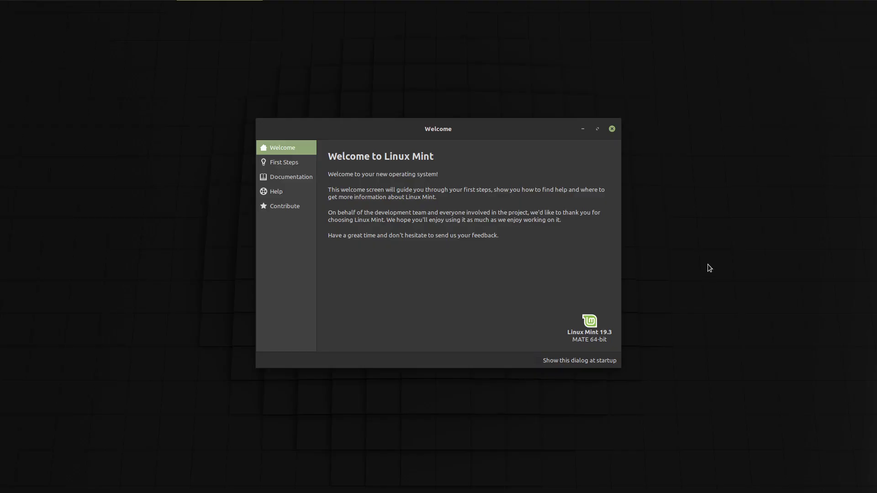
# - Close the Welcome screen and permanently delete the current libreoffice folder in .config
pyautogui.click(612, 130)
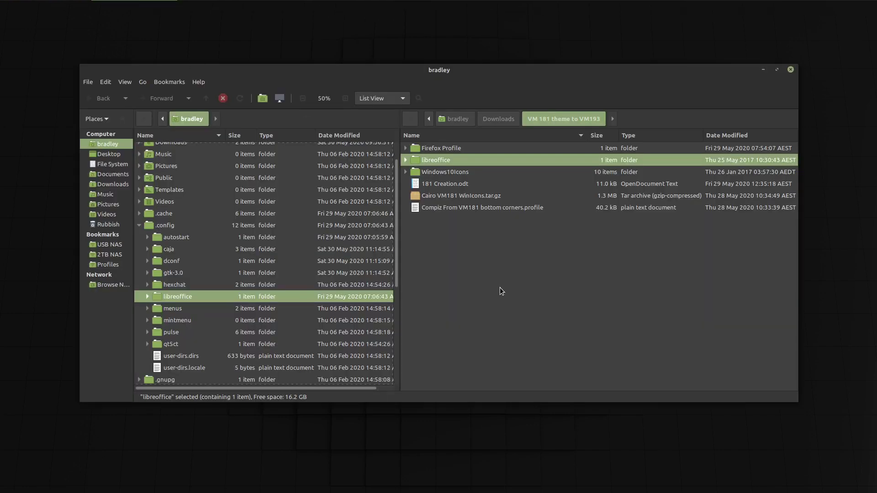
pyautogui.moveTo(400, 310); pyautogui.dragTo(451, 315)
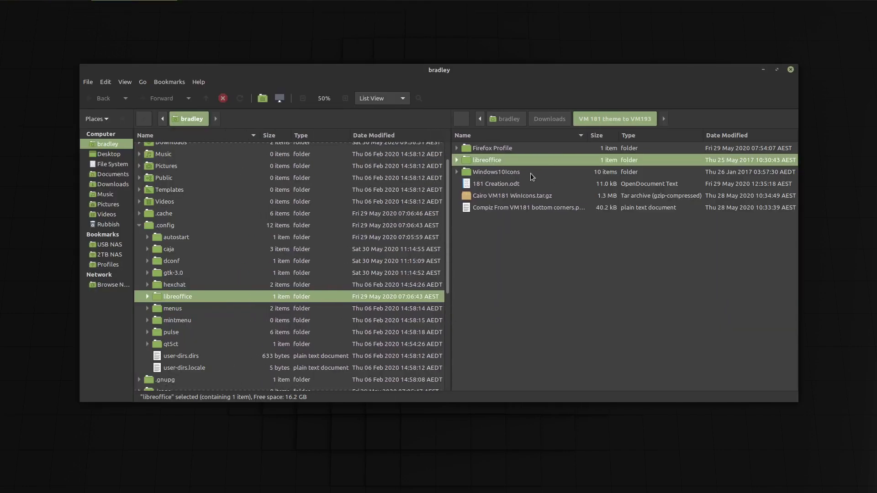
pyautogui.click(166, 226)
pyautogui.click(193, 296)
pyautogui.rightClick(194, 295)
pyautogui.click(220, 214)
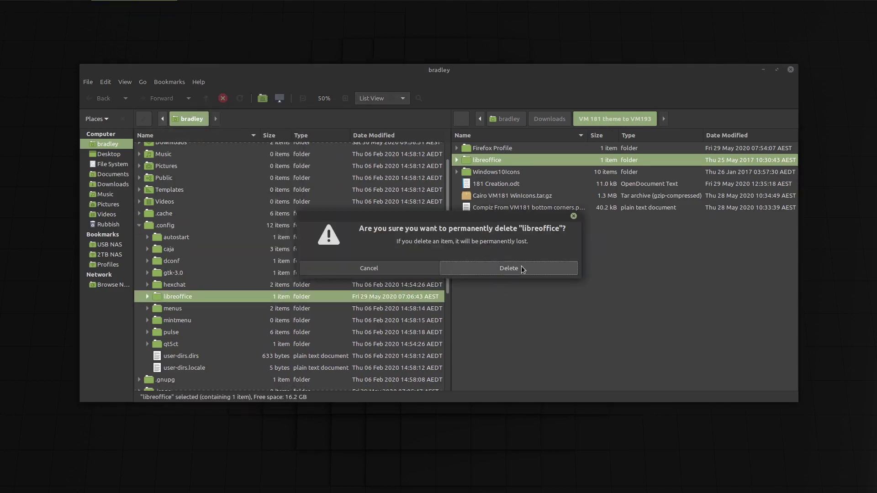
pyautogui.click(544, 269)
# - Copy the old libreoffice backup folder into .config
pyautogui.rightClick(521, 164)
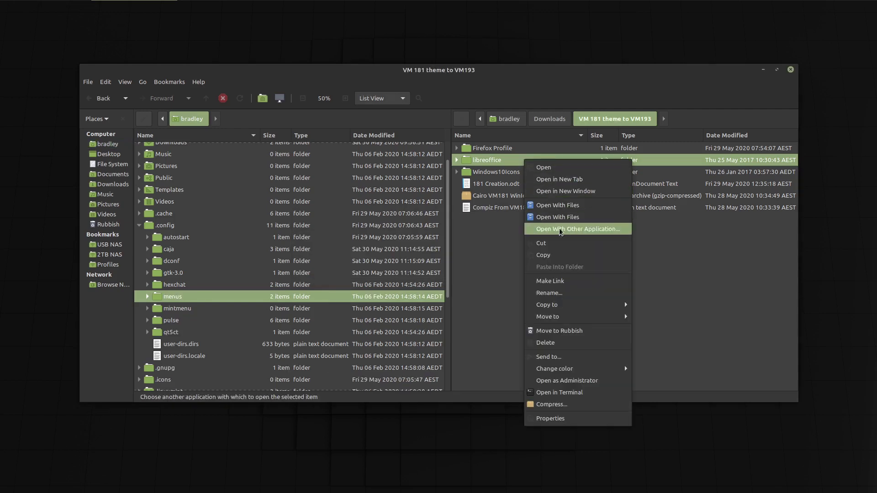
pyautogui.click(556, 253)
pyautogui.click(171, 225)
pyautogui.rightClick(171, 226)
pyautogui.click(258, 336)
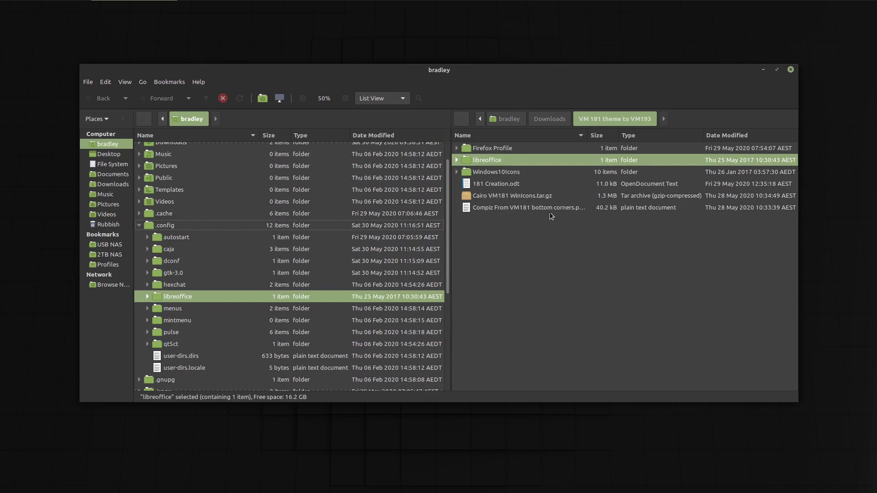
# - Open 181 Creation.odt and type test lines 'June torana', 'usb isn't wasn't I've I'm', 'perfec'
pyautogui.doubleClick(489, 184)
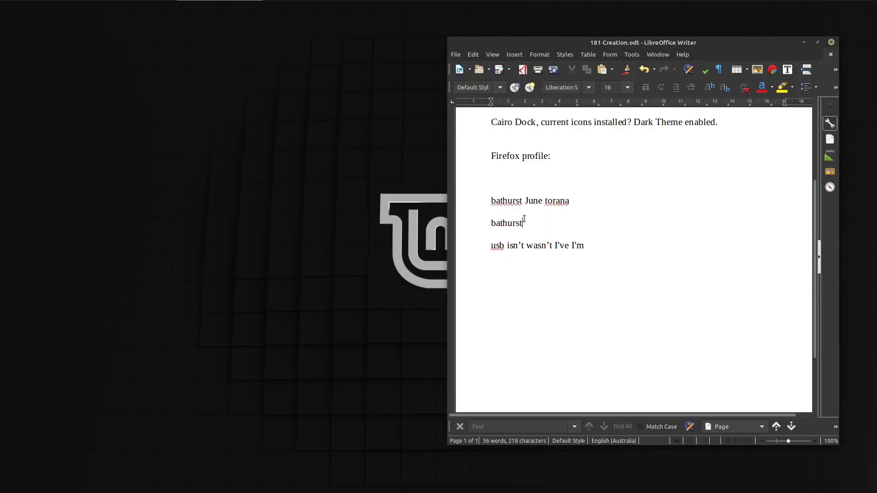
pyautogui.write('June torana')
pyautogui.press('Return')
pyautogui.write("usb isn't w")
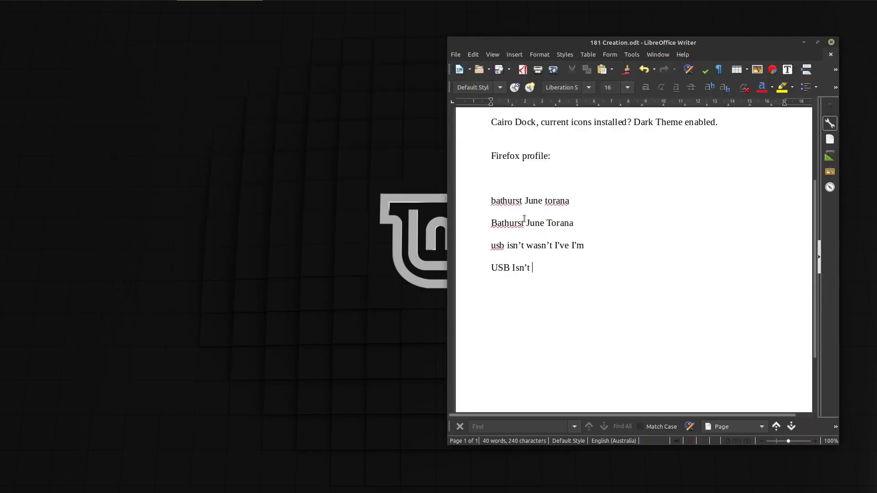
pyautogui.write("asn't I've I'm")
pyautogui.press('Return')
pyautogui.write('perfec')
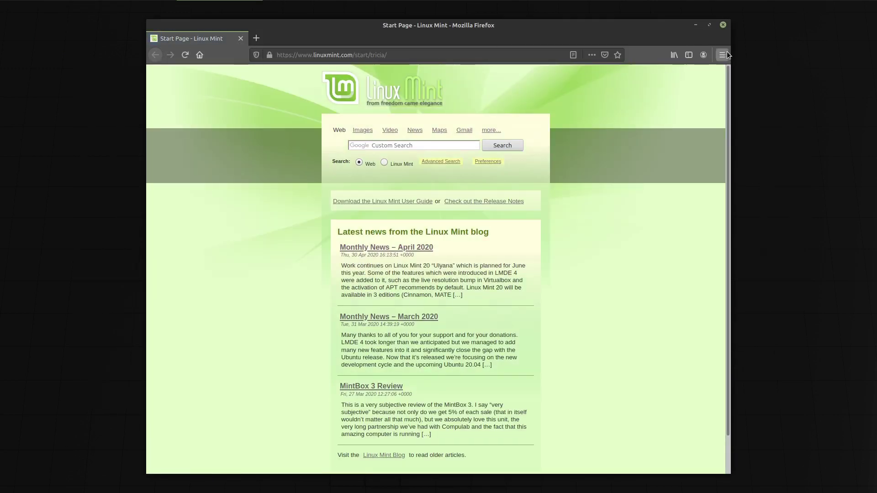
# - Close Firefox and copy the 2hm3vbok.New user folder from the Firefox Profile backup
pyautogui.click(723, 25)
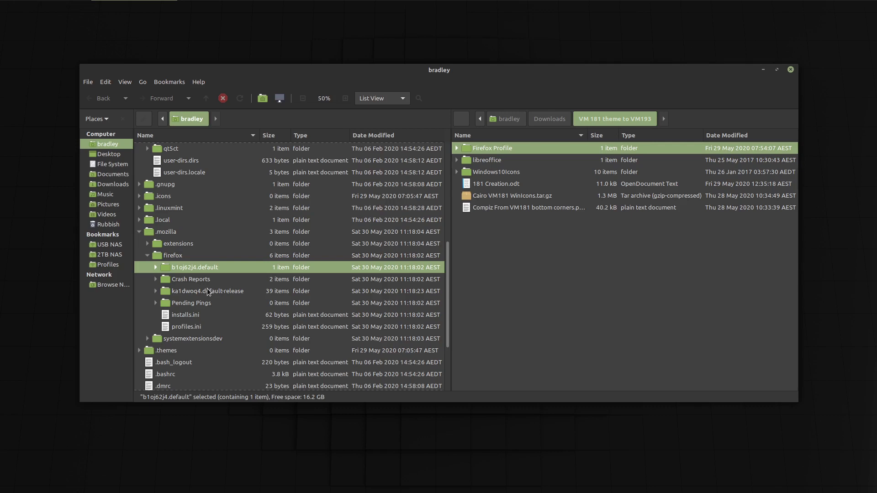
pyautogui.keyDown('ctrl'); pyautogui.click(207, 290); pyautogui.keyUp('ctrl')
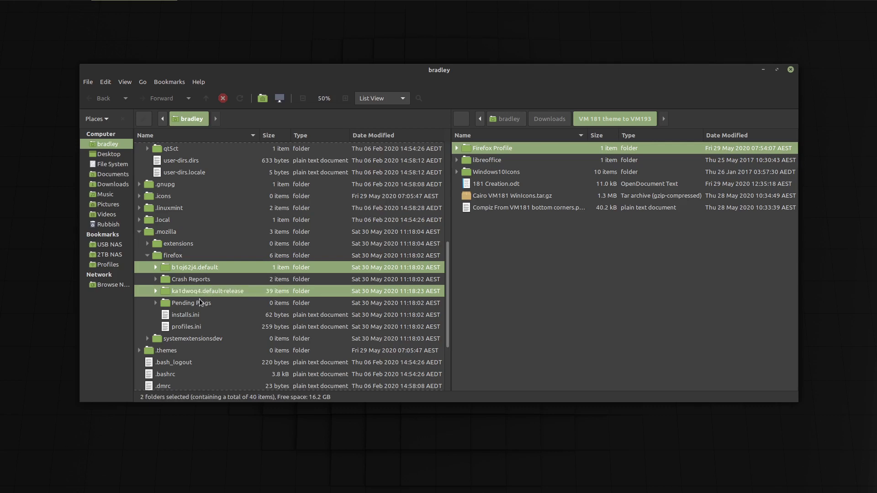
pyautogui.click(456, 148)
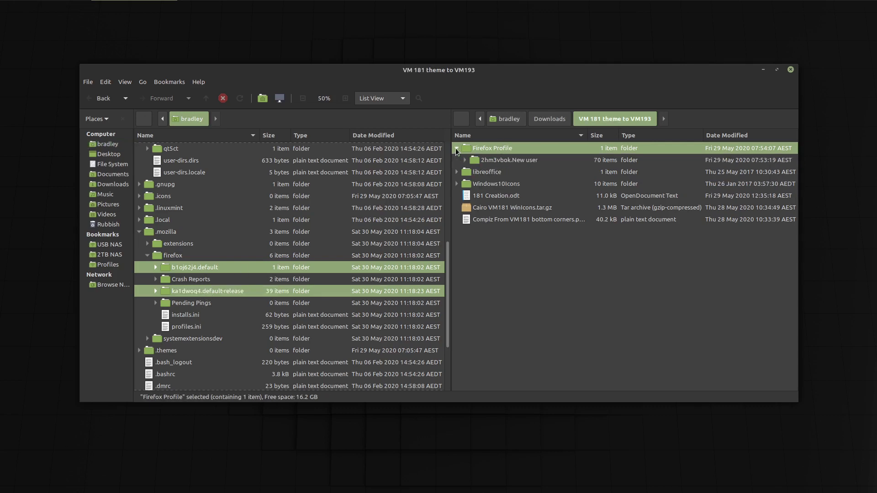
pyautogui.click(511, 160)
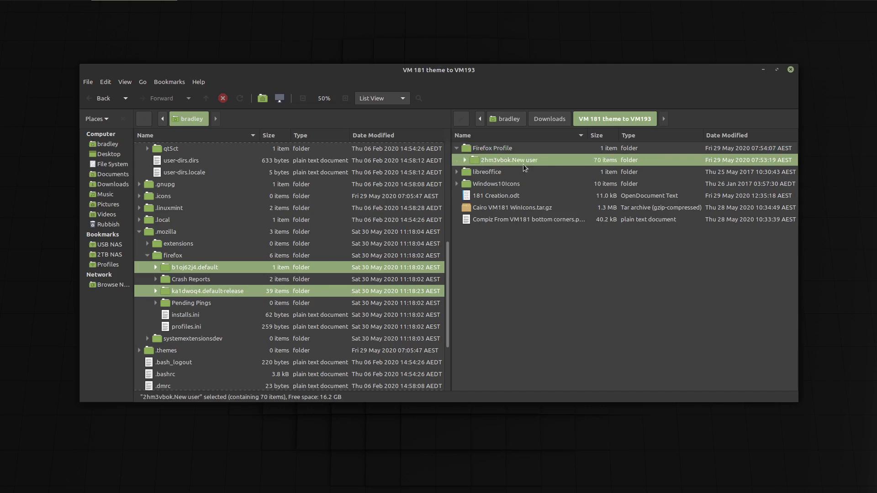
pyautogui.rightClick(521, 161)
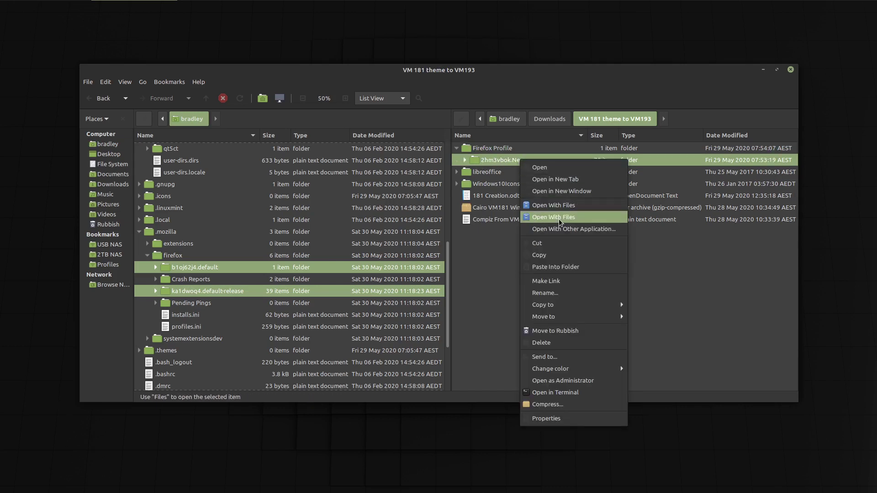
pyautogui.click(540, 255)
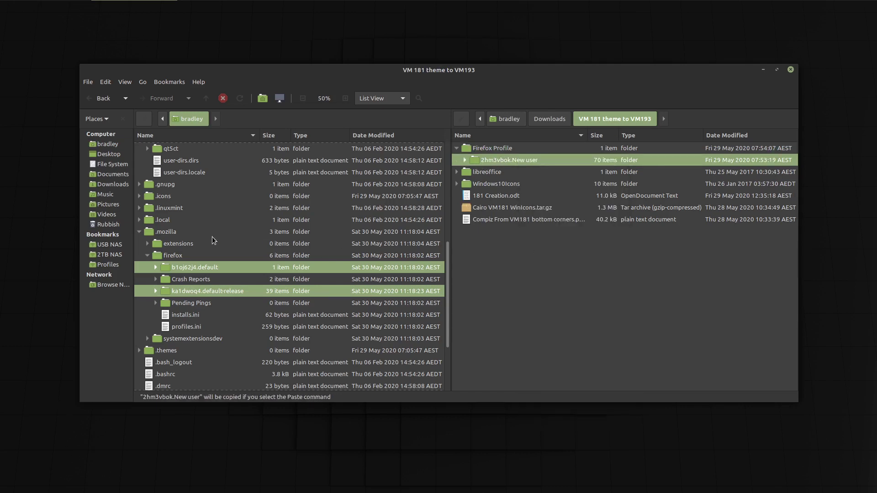
# - Select the firefox folder inside .mozilla and bring up its paste actions
pyautogui.click(165, 233)
pyautogui.click(166, 255)
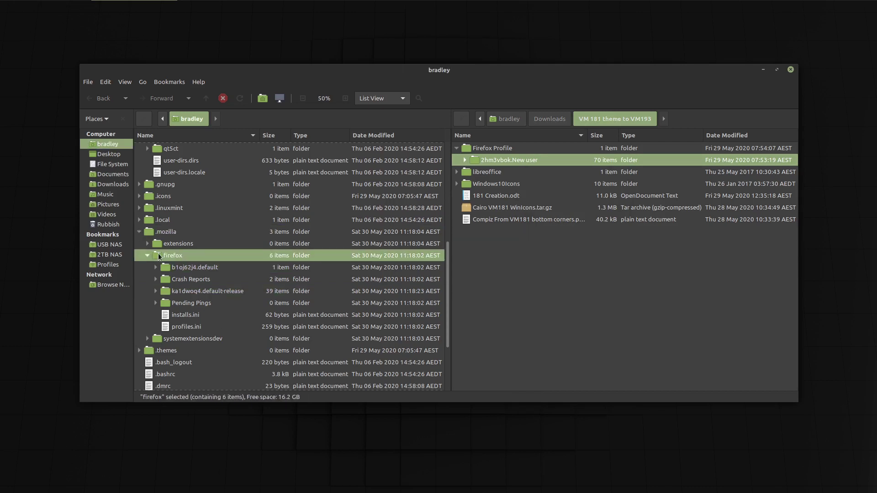
pyautogui.rightClick(183, 257)
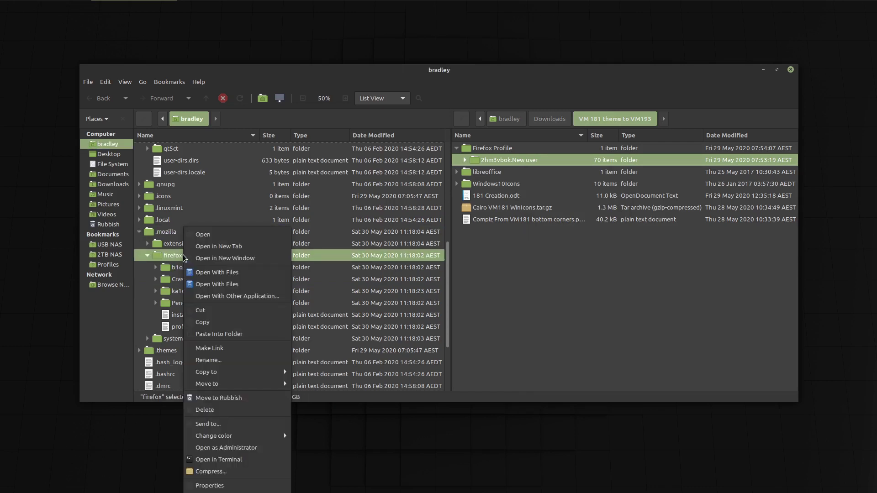
# - On about:profiles, create a Default User profile stored in the 2hm3vbok.New user folder
pyautogui.click(221, 334)
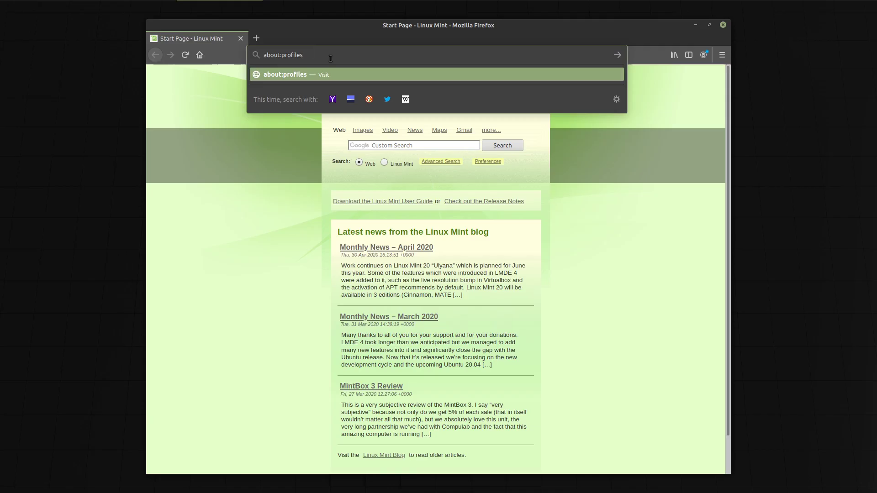
pyautogui.press('Return')
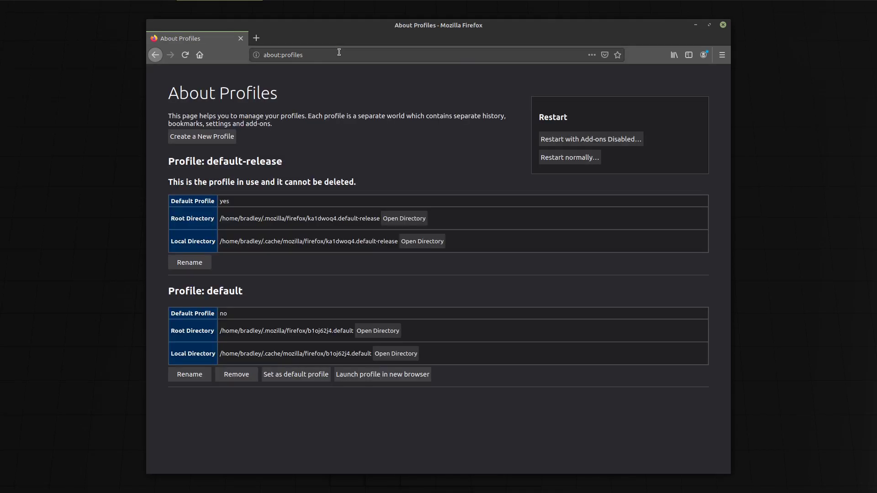
pyautogui.click(202, 136)
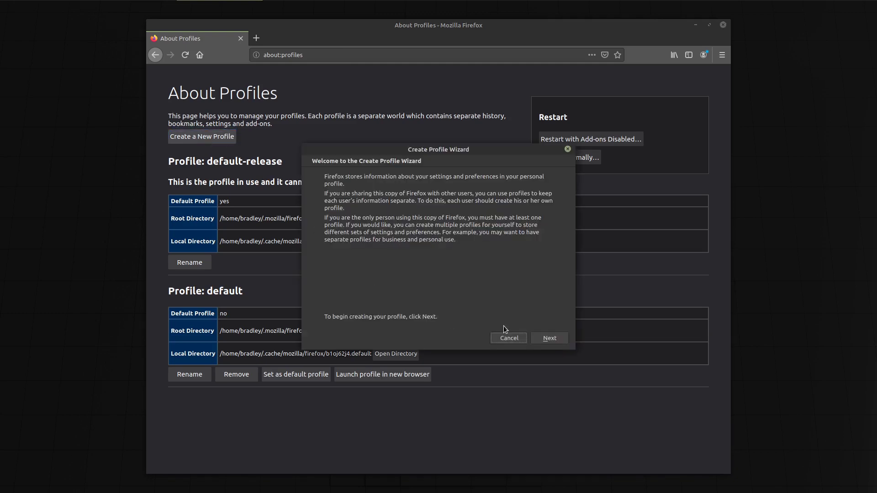
pyautogui.click(546, 339)
pyautogui.click(364, 298)
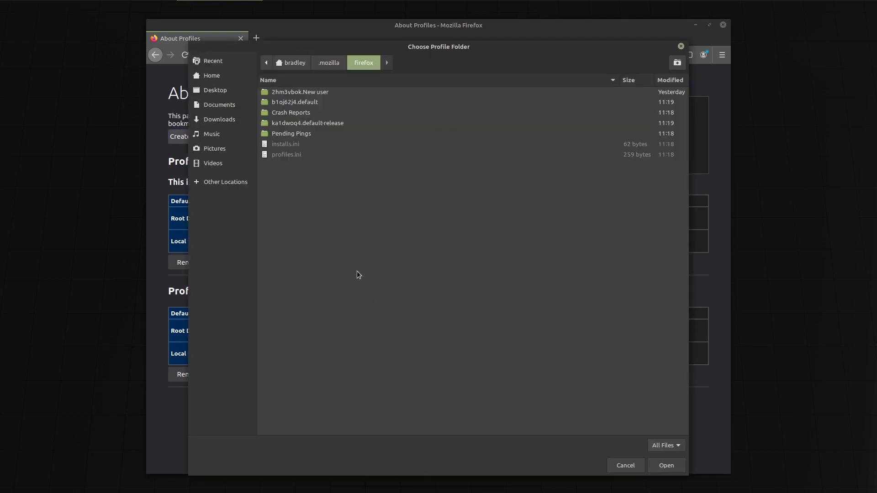
pyautogui.click(287, 92)
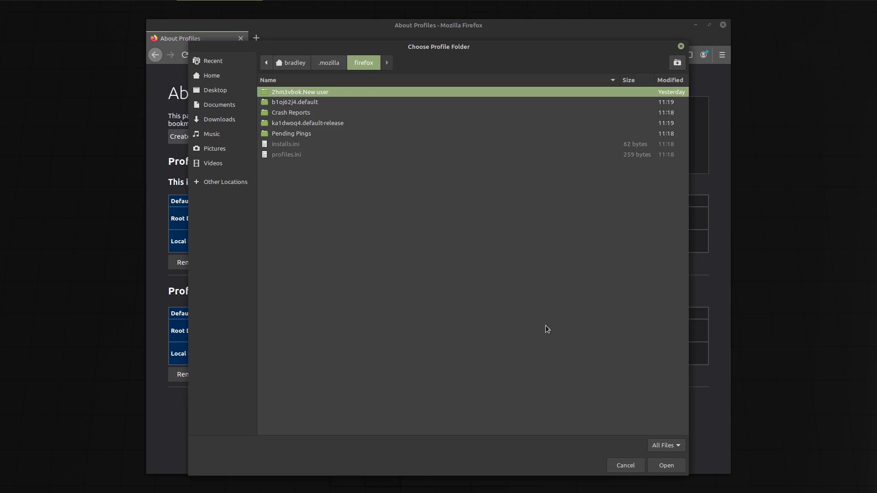
pyautogui.click(662, 468)
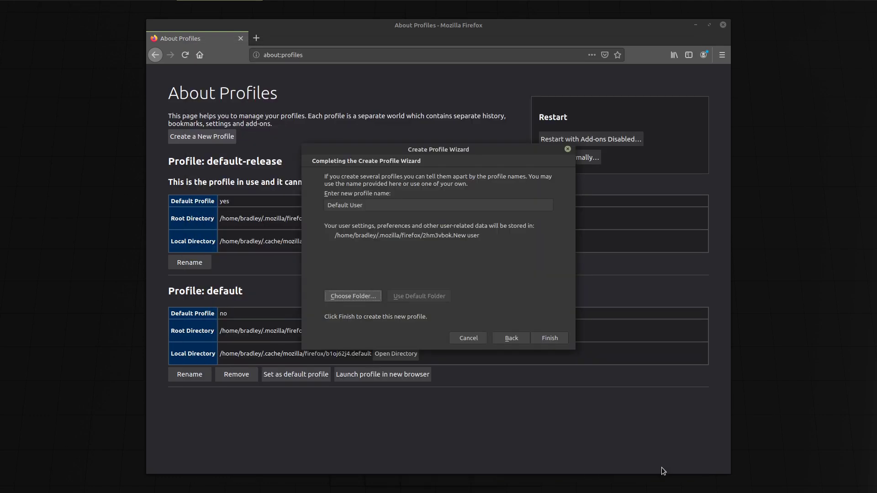
pyautogui.click(551, 338)
# - Remove the old default Firefox profile and delete its files
pyautogui.moveTo(341, 380); pyautogui.dragTo(400, 389)
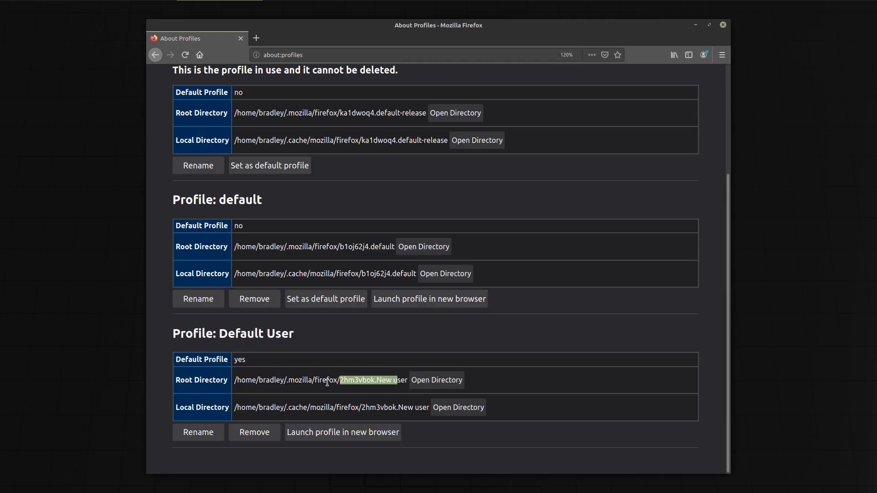
pyautogui.scroll(2, 292, 366)
pyautogui.click(274, 362)
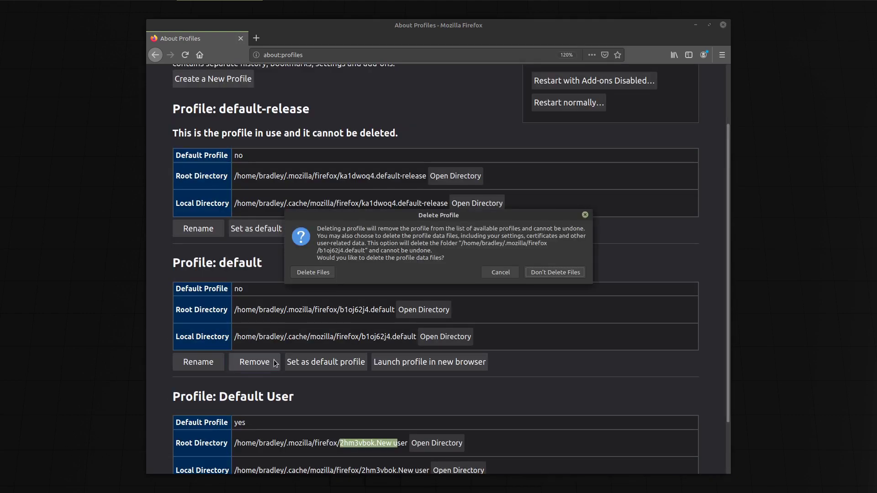
pyautogui.click(324, 271)
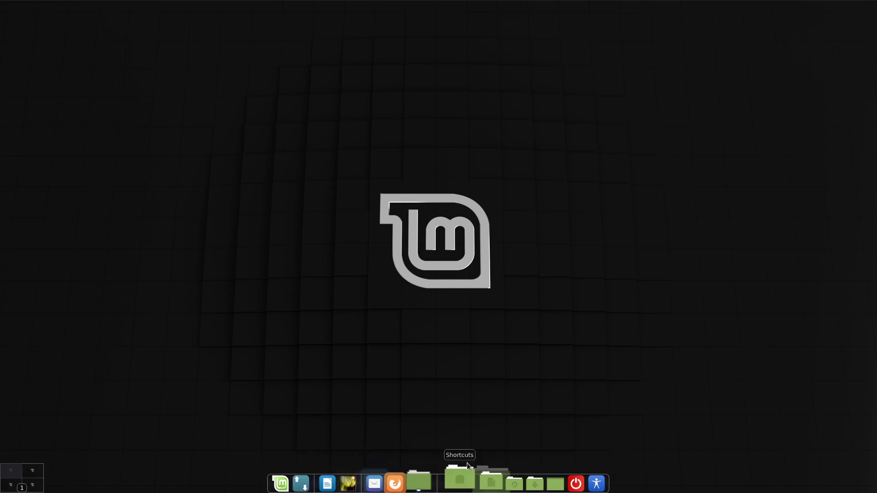
# - Import Cairo VM181 WinIcons.tar.gz from Downloads/VM 181 theme to VM193 as the Cairo-Dock theme
pyautogui.rightClick(444, 477)
pyautogui.click(500, 388)
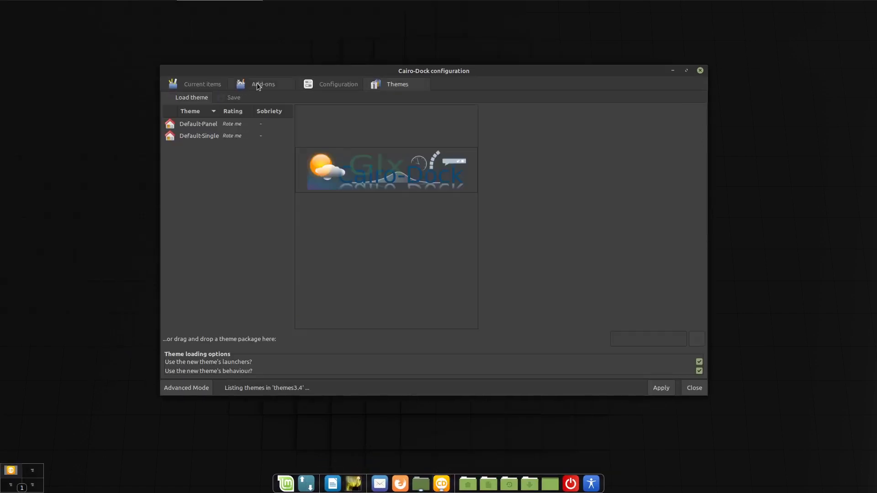
pyautogui.click(697, 339)
pyautogui.doubleClick(293, 95)
pyautogui.doubleClick(292, 91)
pyautogui.click(329, 116)
pyautogui.click(621, 449)
pyautogui.click(429, 438)
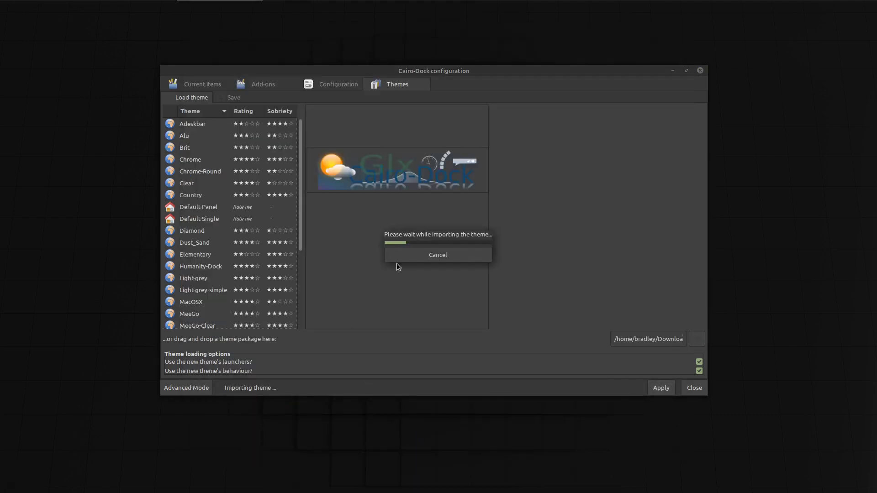
pyautogui.click(700, 70)
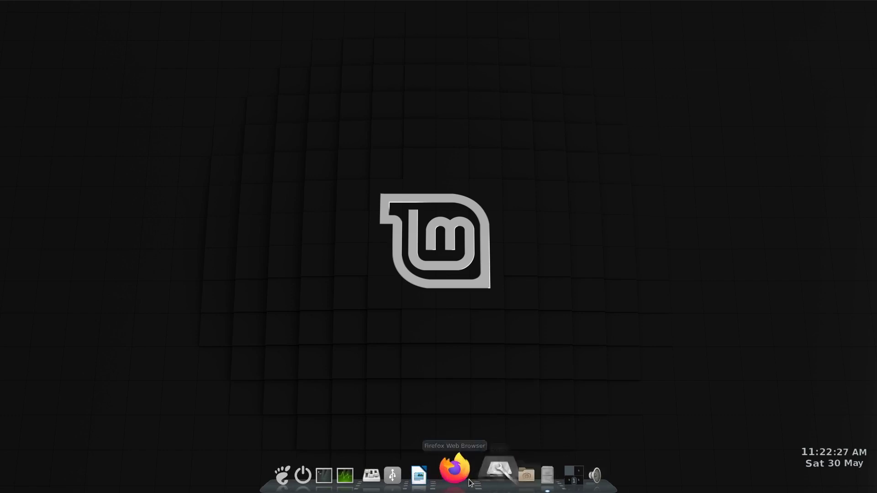
# - Quit Cairo-Dock and copy the Windows10Icons folder into the home .icons folder
pyautogui.rightClick(414, 471)
pyautogui.moveTo(399, 429)
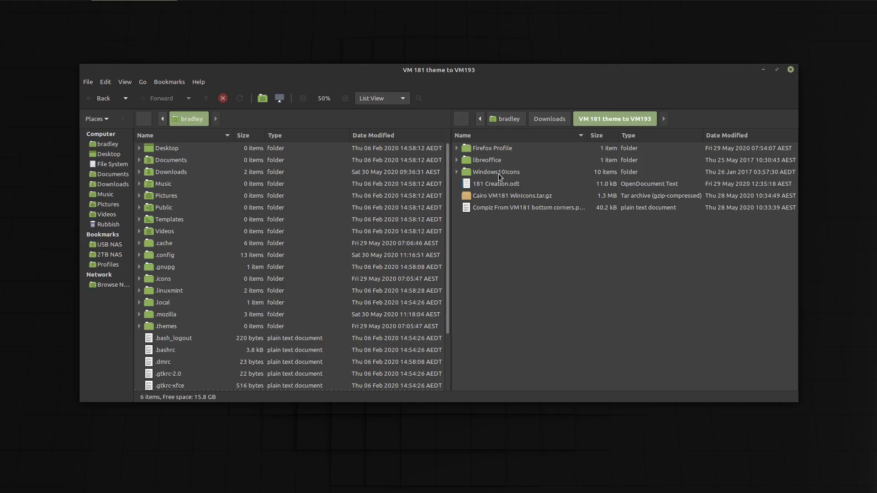
pyautogui.rightClick(498, 173)
pyautogui.click(566, 262)
pyautogui.rightClick(160, 283)
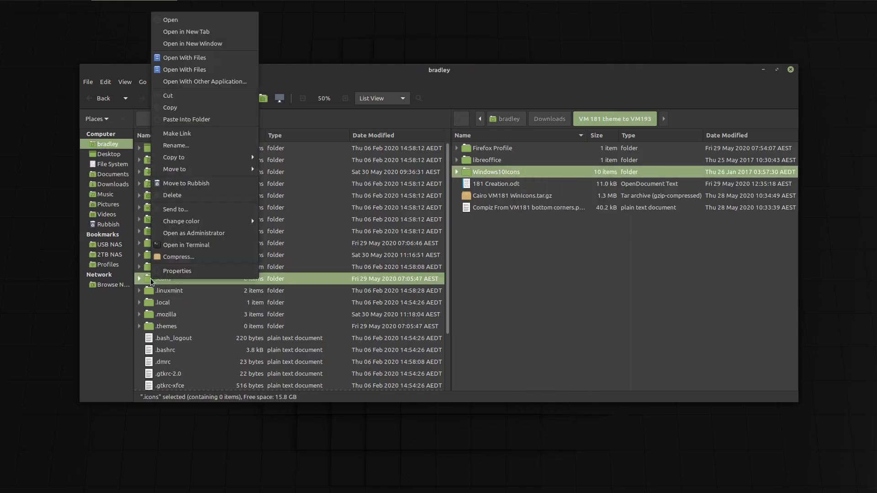
pyautogui.click(201, 120)
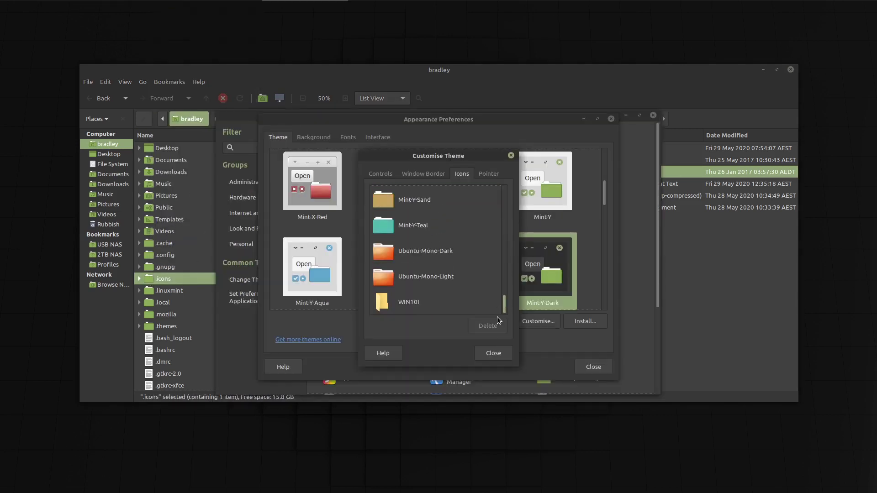
# - Select and apply the new icon theme in Appearance Preferences
pyautogui.click(494, 299)
pyautogui.click(503, 355)
pyautogui.click(589, 365)
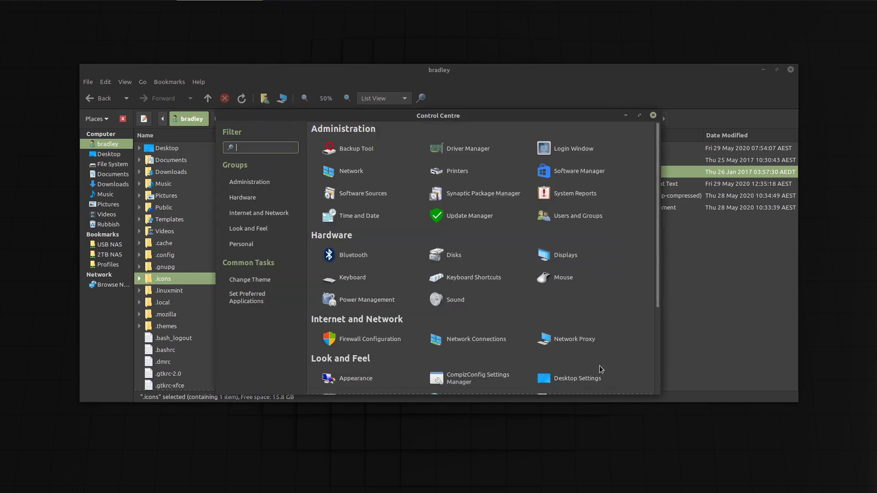
# - Relaunch Cairo-Dock, keep Compiz as window manager, and open CompizConfig past its warning
pyautogui.click(21, 8)
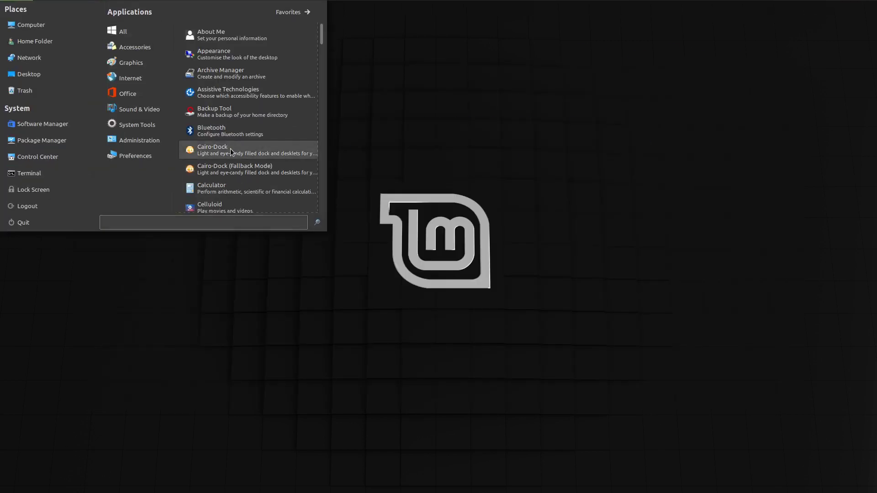
pyautogui.click(231, 149)
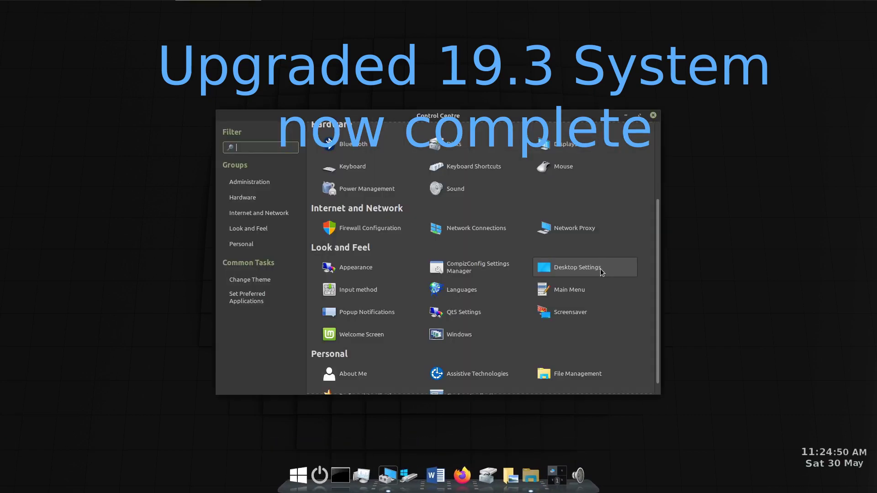
pyautogui.click(601, 268)
pyautogui.click(380, 233)
pyautogui.click(553, 217)
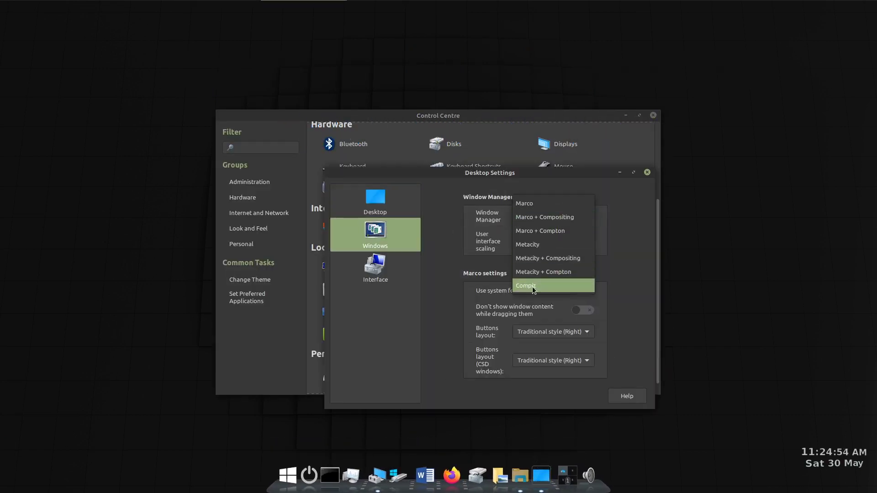
pyautogui.click(532, 290)
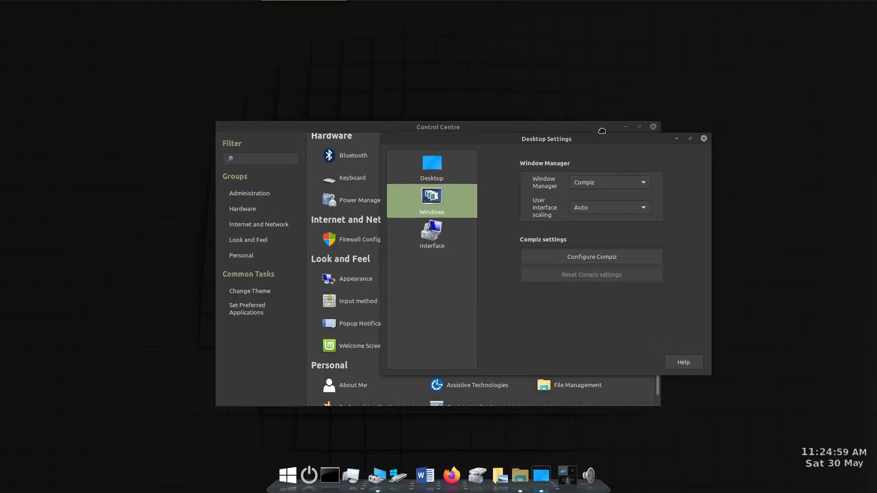
pyautogui.click(596, 192)
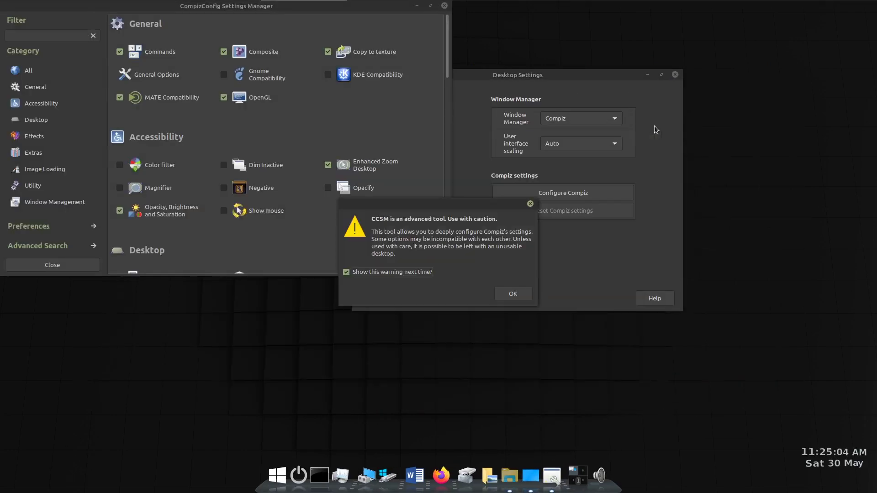
pyautogui.press('Return')
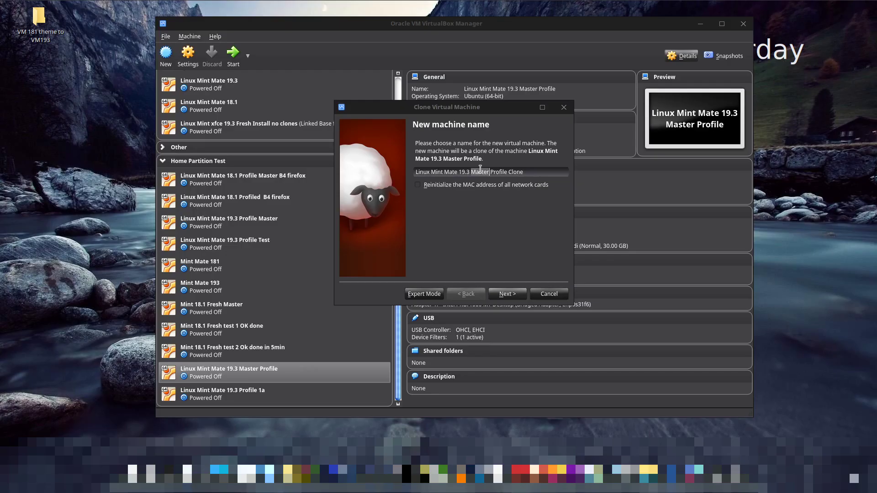
# - Name the clone Linux Mint Mate 19.3 Profile 2 and continue to the clone type
pyautogui.press('BackSpace')
pyautogui.moveTo(490, 172); pyautogui.dragTo(516, 174)
pyautogui.write('2a')
pyautogui.click(517, 292)
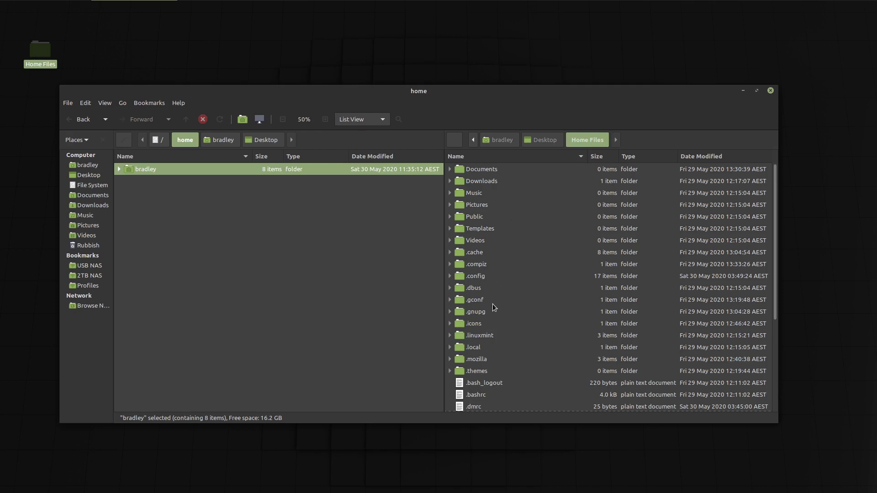
# - Copy all 33 Home Files items, hidden ones included, for pasting into the home folder
pyautogui.click(105, 103)
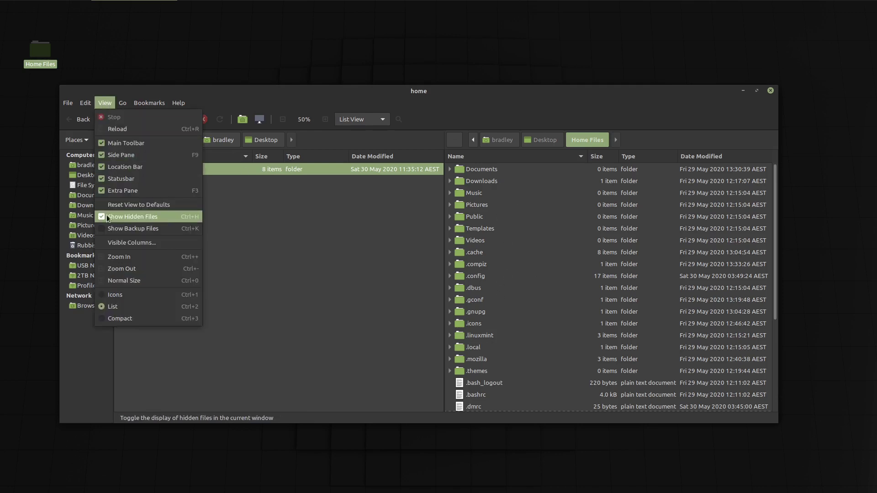
pyautogui.click(305, 234)
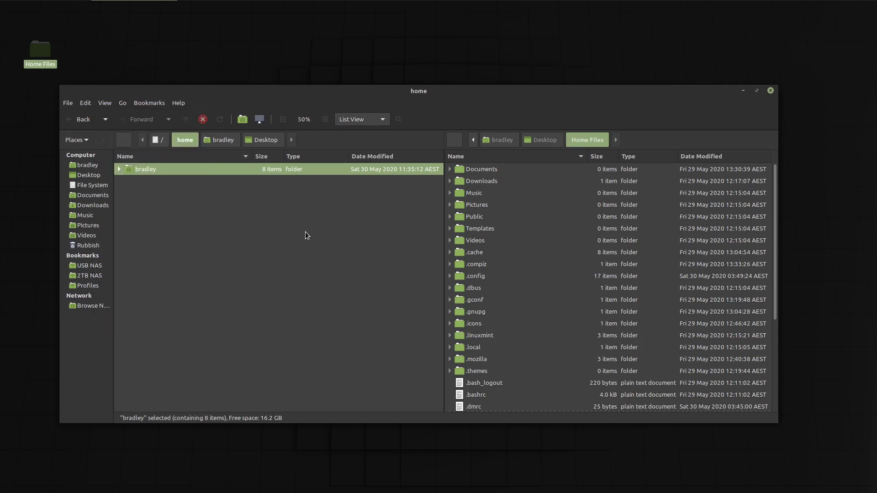
pyautogui.press('Tab')
pyautogui.hotkey('ctrl', 'a')
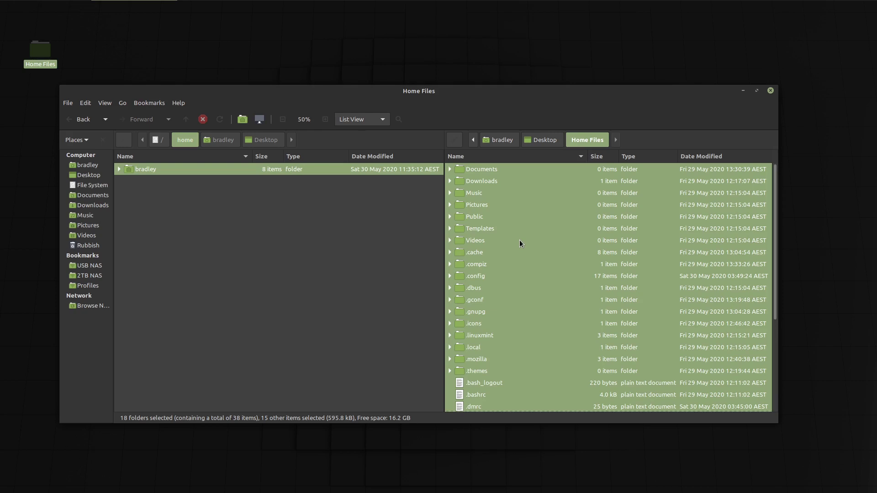
pyautogui.rightClick(523, 219)
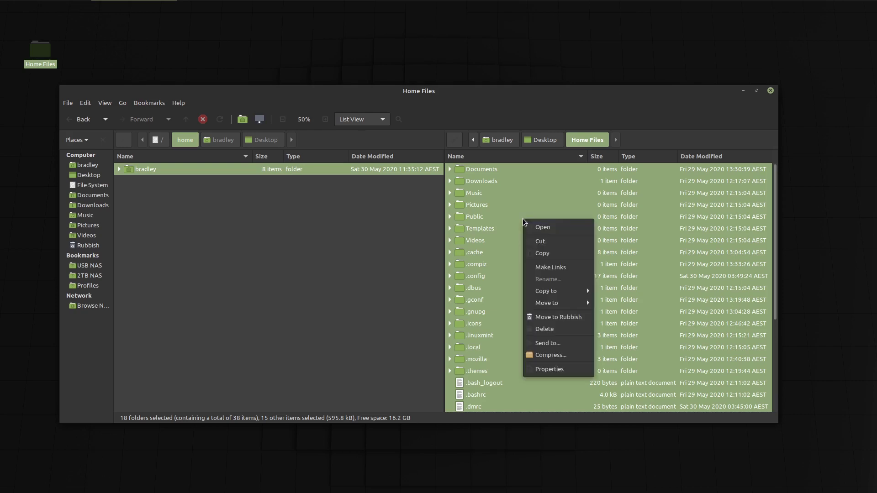
pyautogui.click(550, 253)
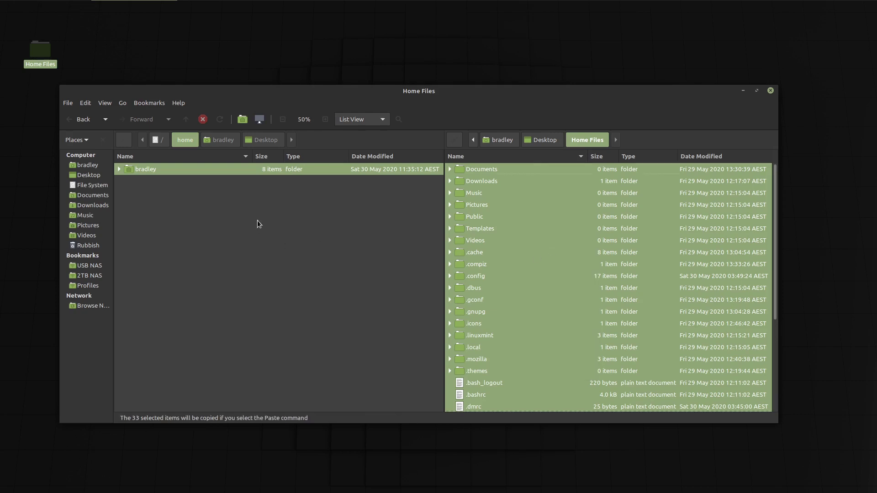
pyautogui.rightClick(160, 170)
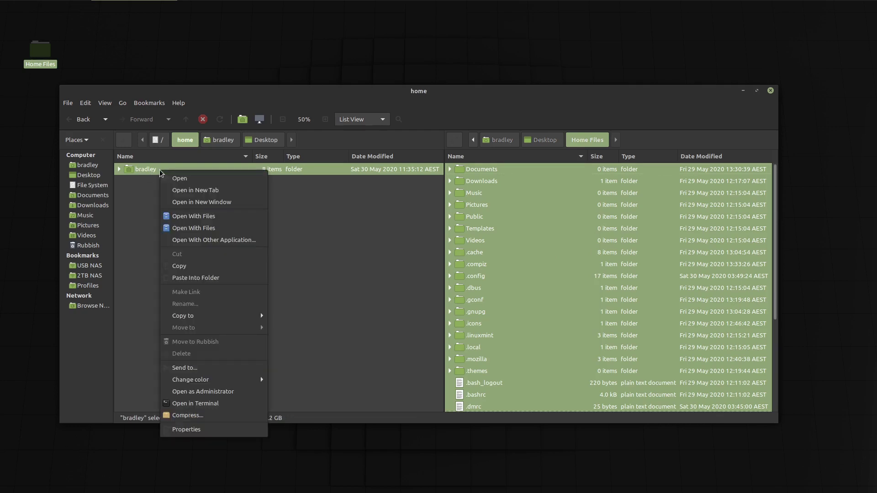
# - Paste Home Files into the home folder, merging all folders and replacing all conflicting files
pyautogui.click(221, 277)
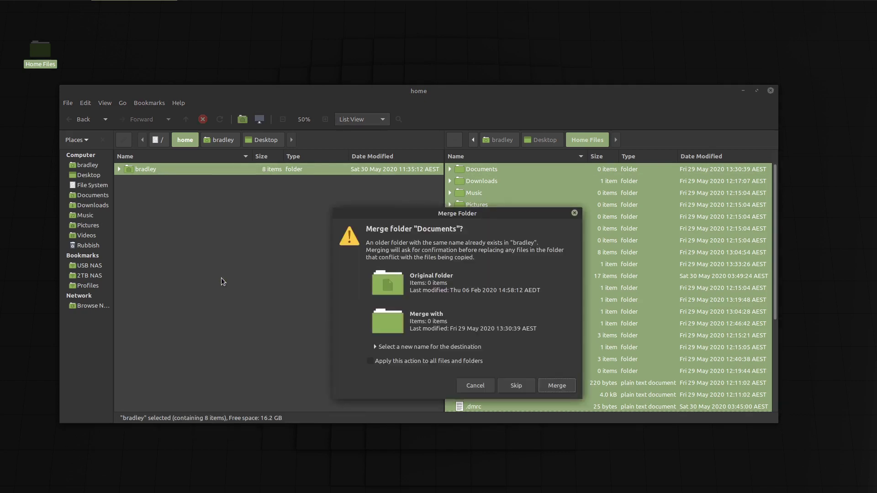
pyautogui.click(371, 361)
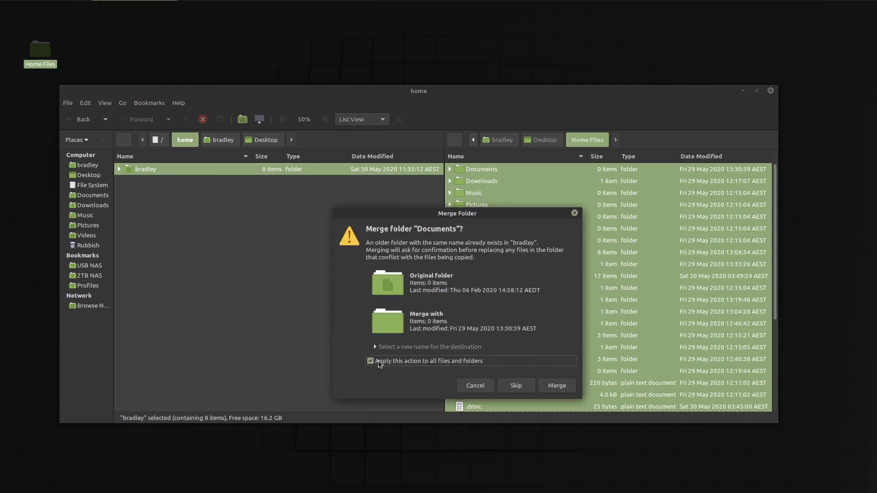
pyautogui.click(557, 386)
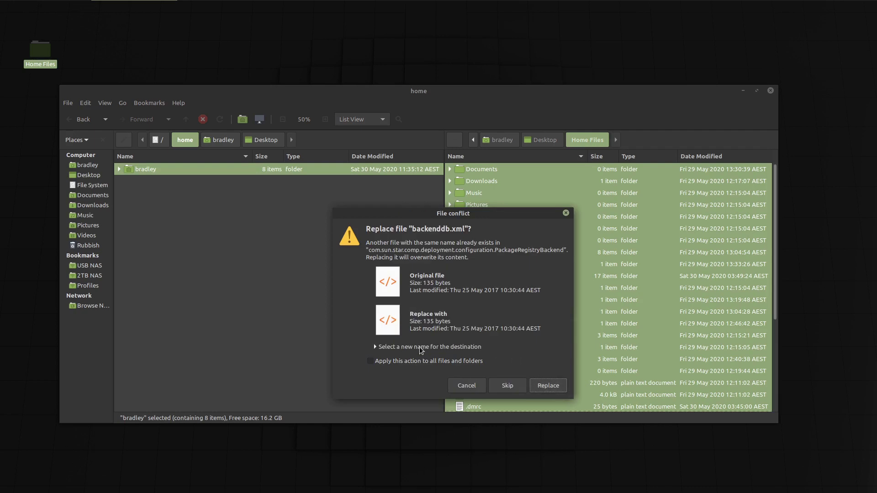
pyautogui.click(374, 361)
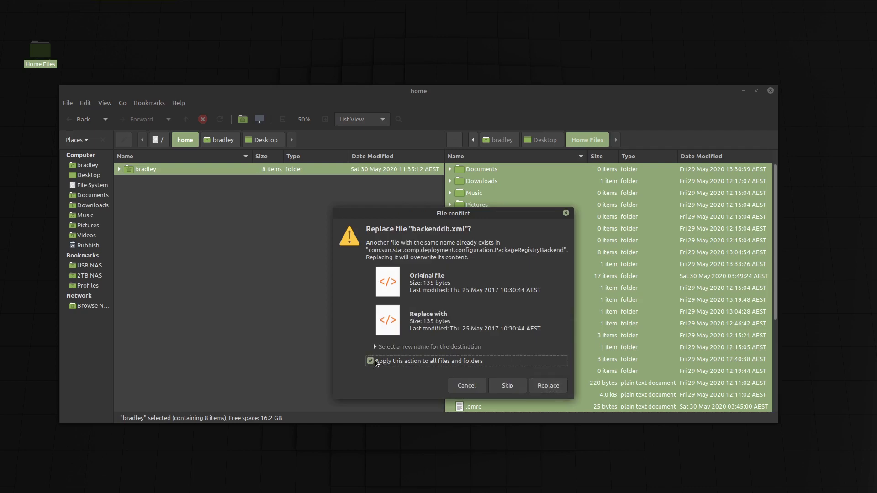
pyautogui.click(556, 386)
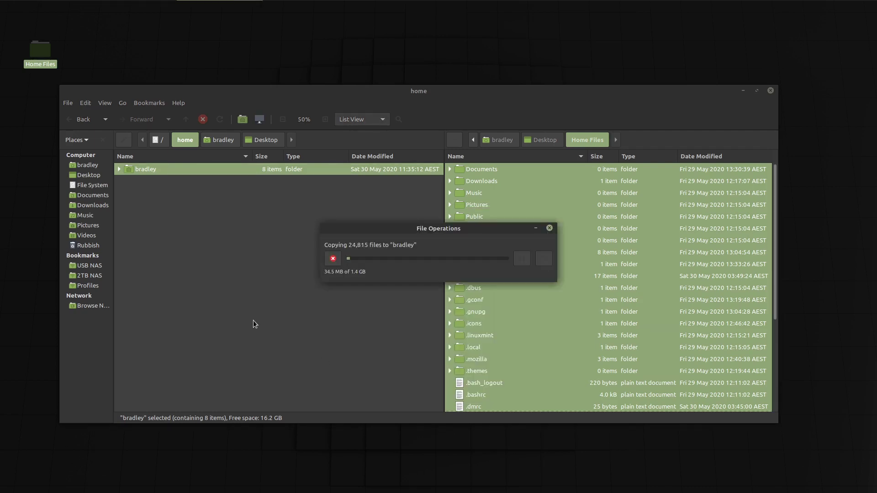
pyautogui.moveTo(404, 231); pyautogui.dragTo(593, 385)
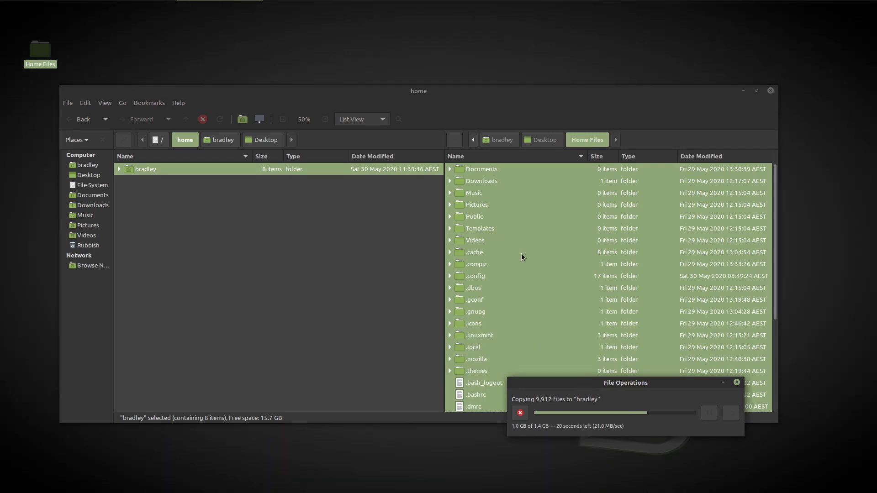
# - Confirm Windows10Icons sits inside .icons, then minimise Caja to clear the desktop
pyautogui.click(451, 323)
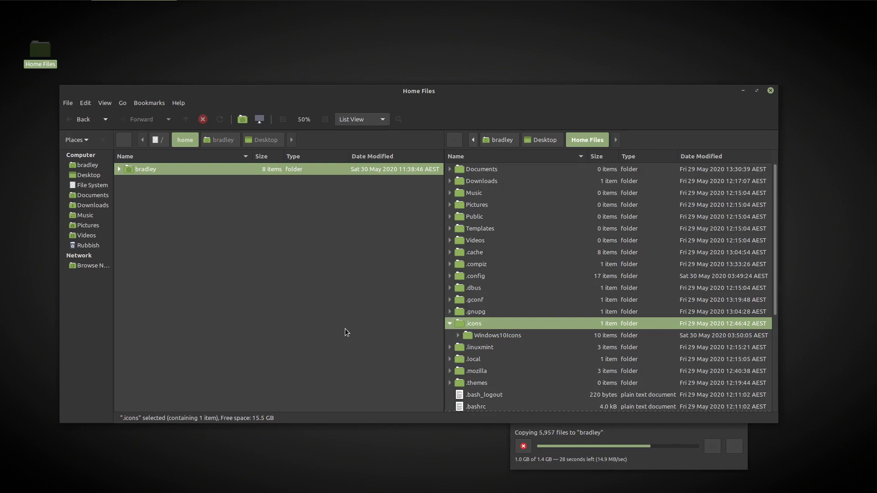
pyautogui.click(9, 6)
pyautogui.click(357, 44)
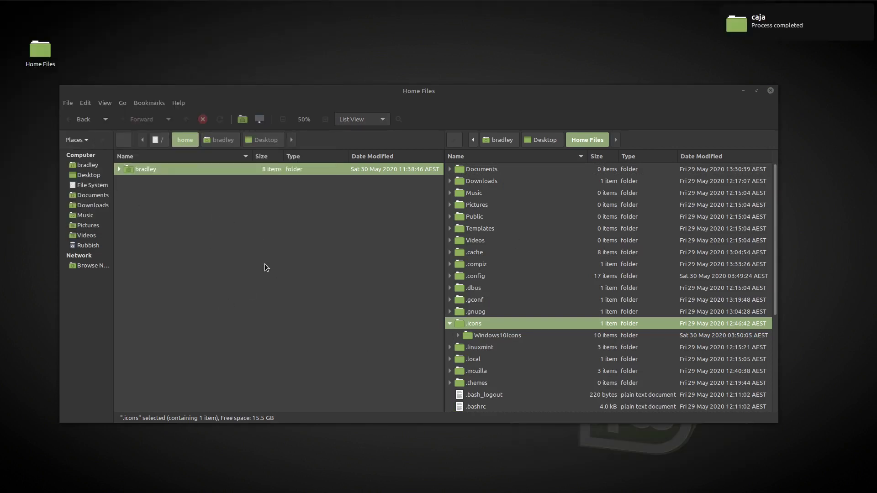
pyautogui.moveTo(488, 85); pyautogui.dragTo(495, 84)
# - Pick the WIN10I icon set under Control Centre > Appearance > Customise, then close both dialogs
pyautogui.click(752, 88)
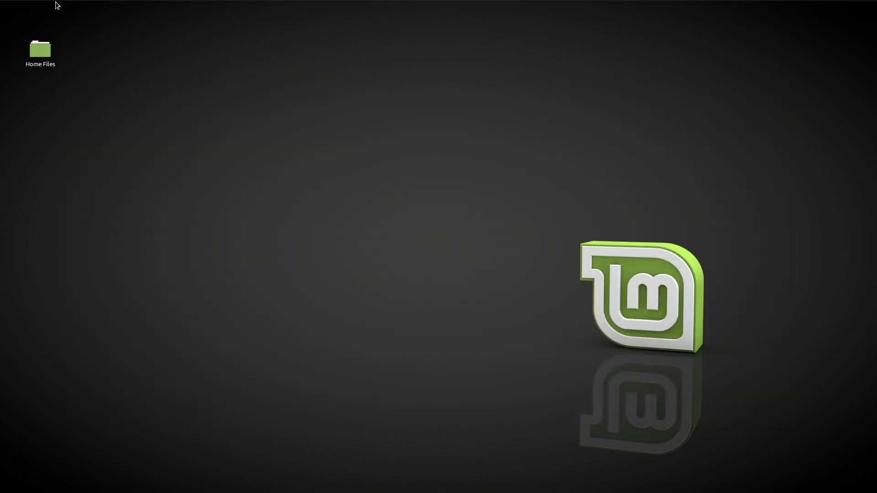
pyautogui.click(20, 6)
pyautogui.click(41, 169)
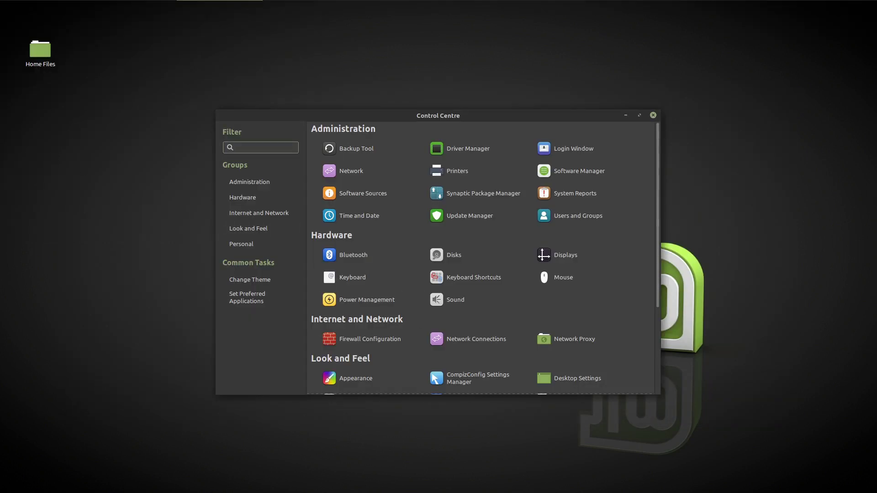
pyautogui.click(379, 382)
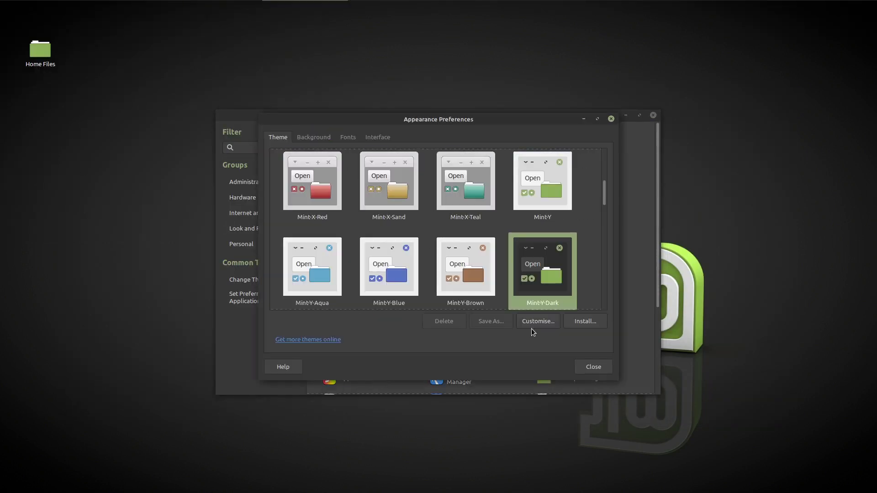
pyautogui.click(536, 321)
pyautogui.click(461, 174)
pyautogui.scroll(-5, 480, 274)
pyautogui.click(436, 305)
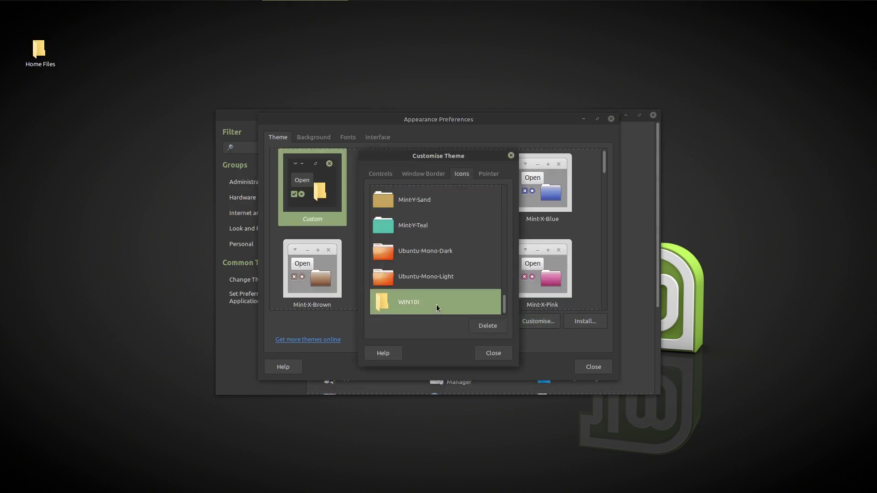
pyautogui.click(493, 353)
pyautogui.click(594, 367)
# - Type test lines 'bathurst June torana' and 'USB Isn't wasn't I've I'm' to check AutoCorrect
pyautogui.write('bathurst')
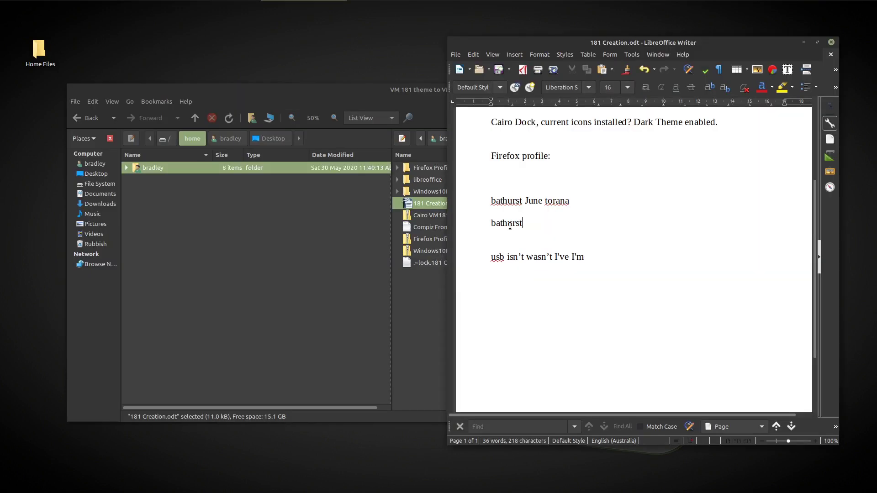
pyautogui.write(' June torana')
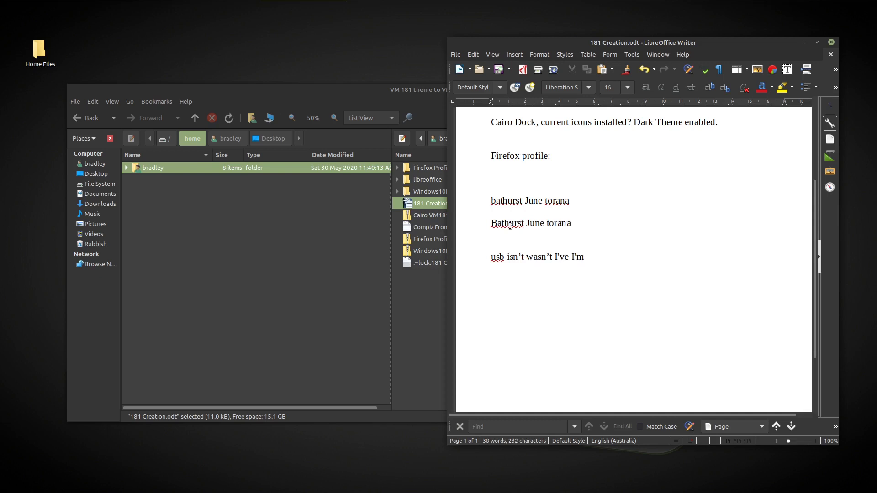
pyautogui.hotkey('ctrl', 'End')
pyautogui.press('Return')
pyautogui.write("USB Isn't wasn't I've I'm")
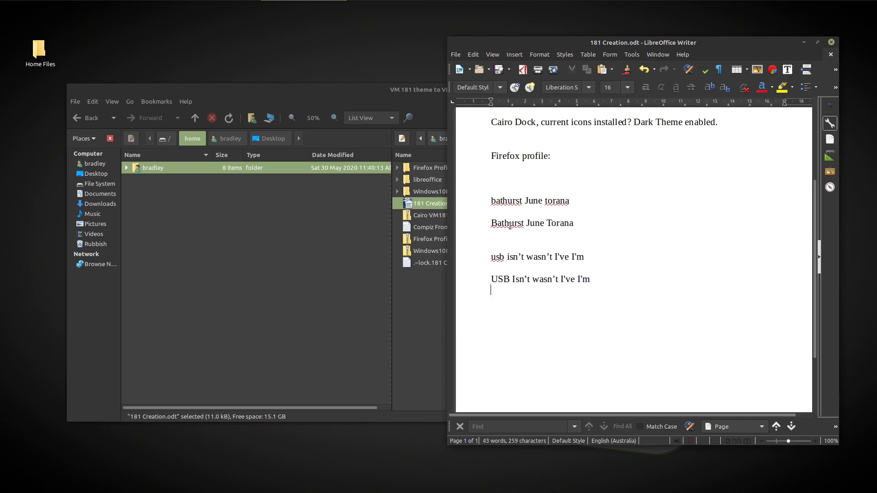
# - Close 181 Creation.odt without saving and minimise the file manager
pyautogui.click(831, 43)
pyautogui.click(658, 270)
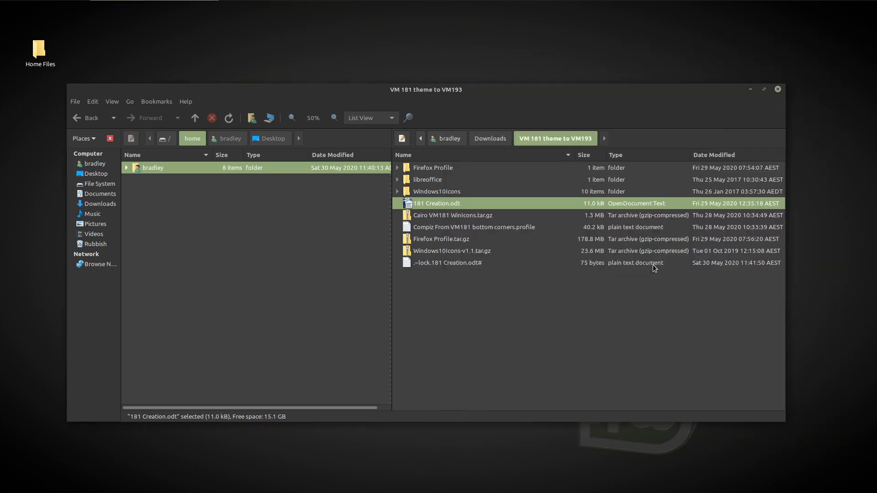
pyautogui.click(751, 90)
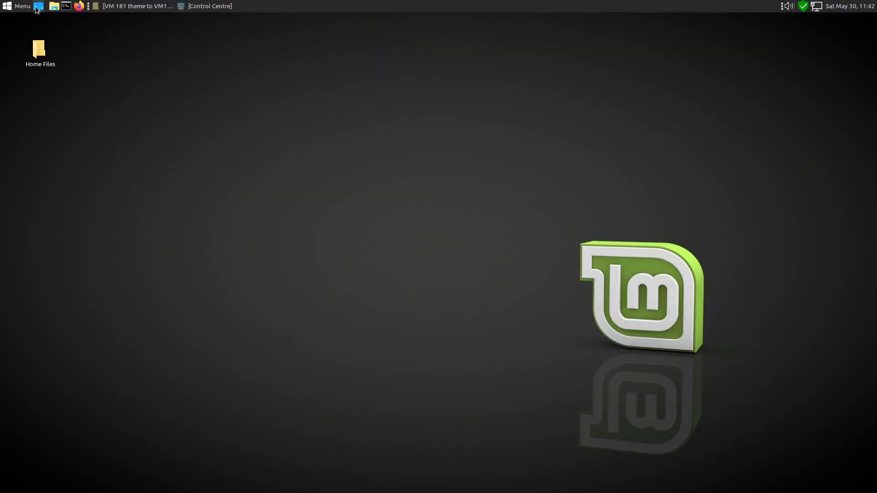
# - Launch Cairo-Dock from the Menu with OpenGL enabled
pyautogui.click(20, 7)
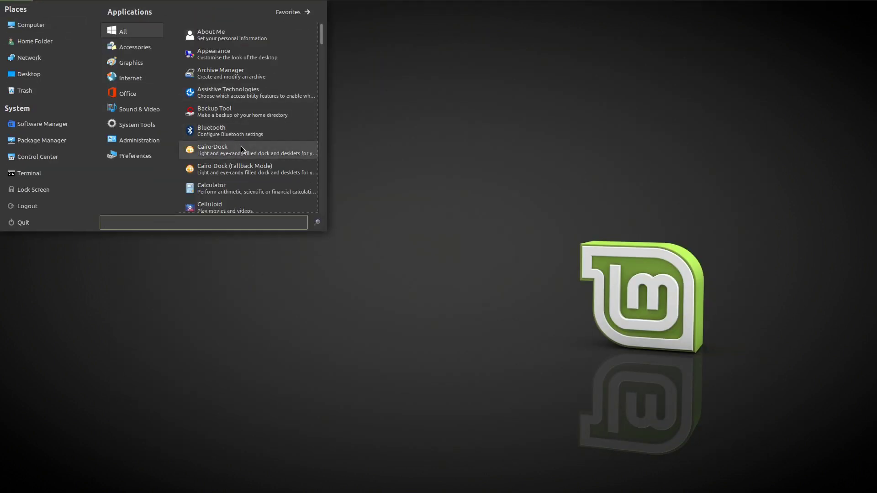
pyautogui.click(241, 147)
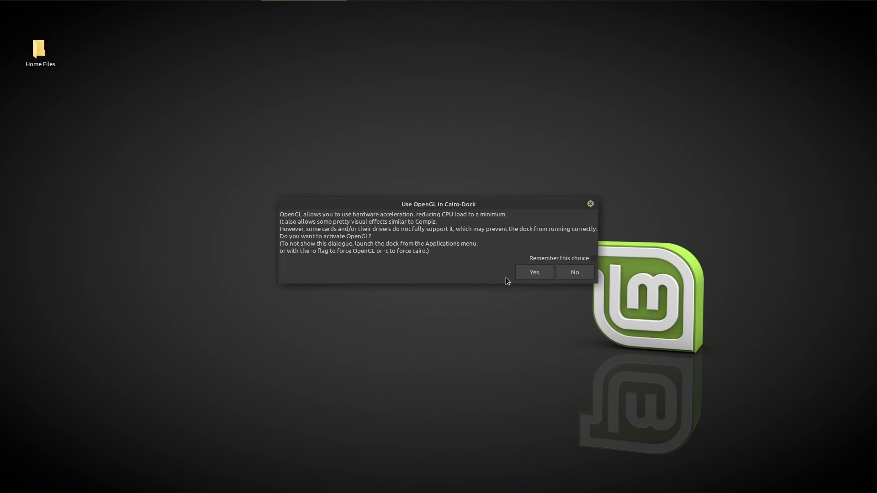
pyautogui.click(519, 274)
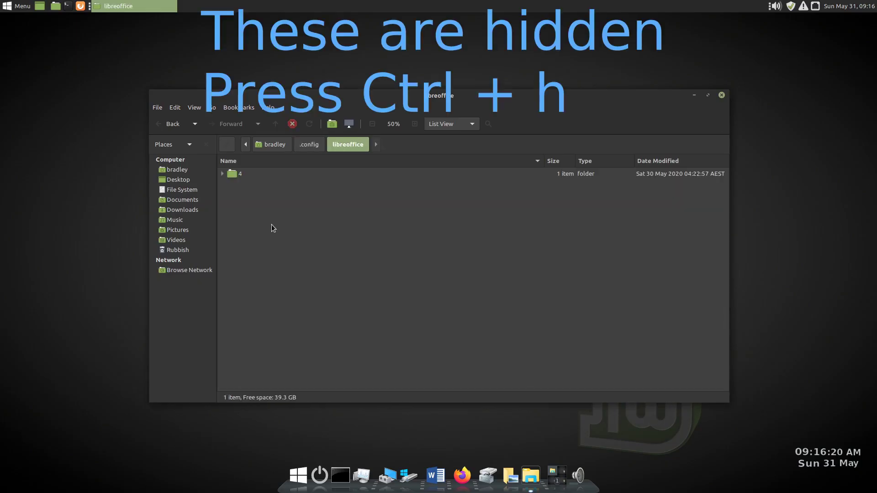
# - Browse into 4, user and wordbook and select the standard.dic word list
pyautogui.doubleClick(239, 174)
pyautogui.doubleClick(238, 174)
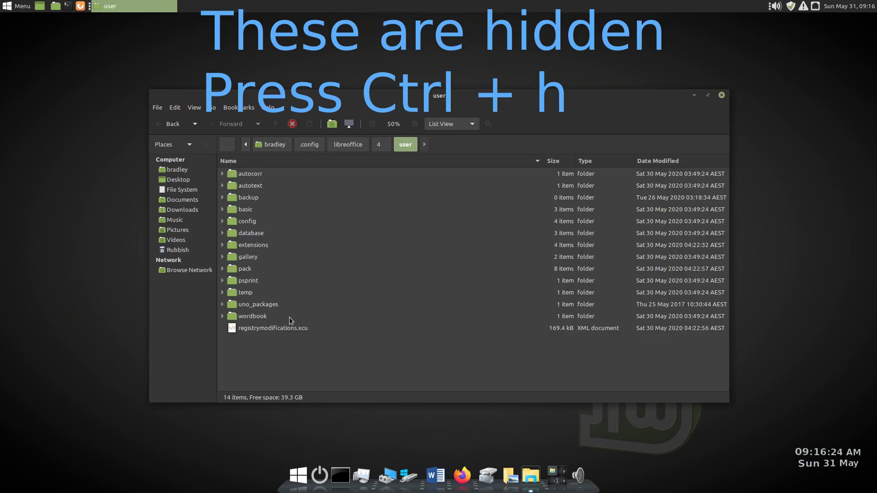
pyautogui.click(260, 317)
pyautogui.doubleClick(231, 316)
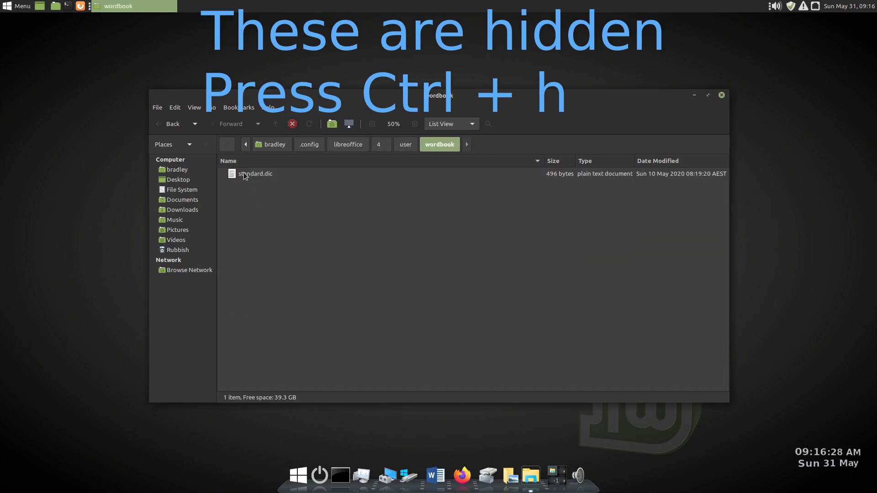
pyautogui.click(249, 173)
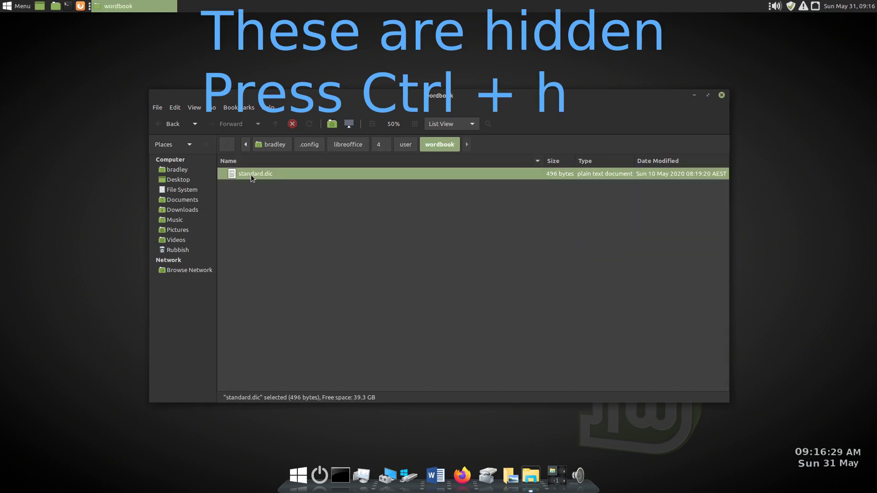
# - Jump to home via the breadcrumbs, then step through .config/libreoffice/4/user/wordbook to reselect standard.dic
pyautogui.click(275, 144)
pyautogui.click(308, 145)
pyautogui.click(346, 145)
pyautogui.click(381, 145)
pyautogui.click(406, 145)
pyautogui.click(436, 145)
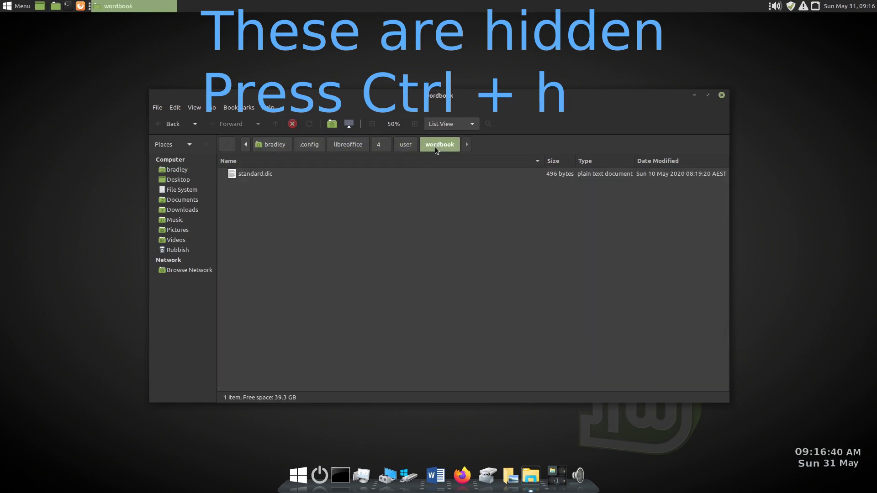
pyautogui.click(270, 174)
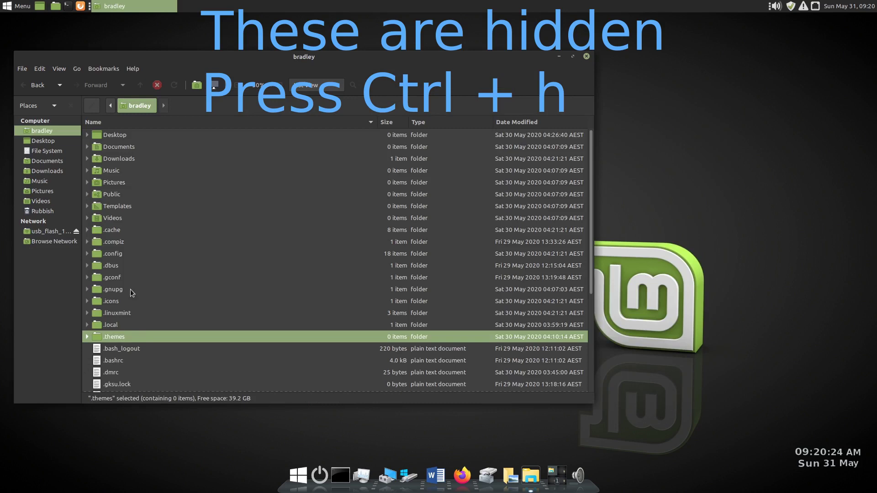
# - Launch Firefox from the dock, select the new .mozilla folder, and move Firefox's window right
pyautogui.click(462, 475)
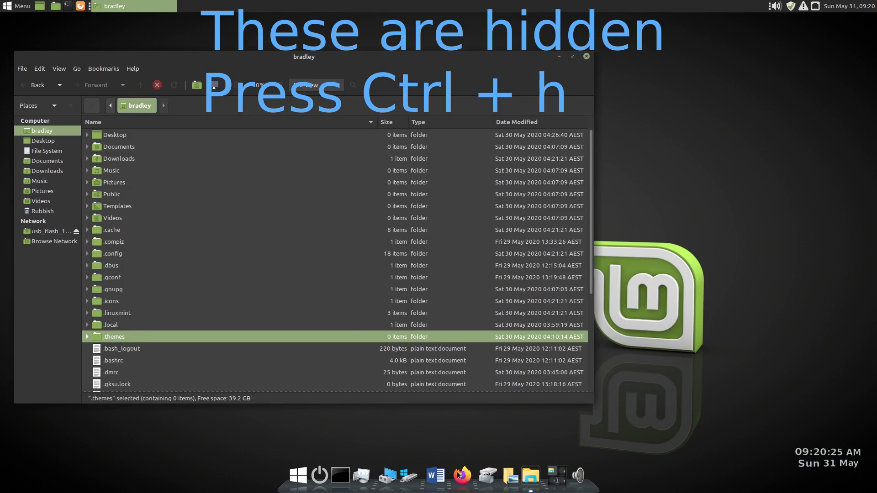
pyautogui.click(139, 337)
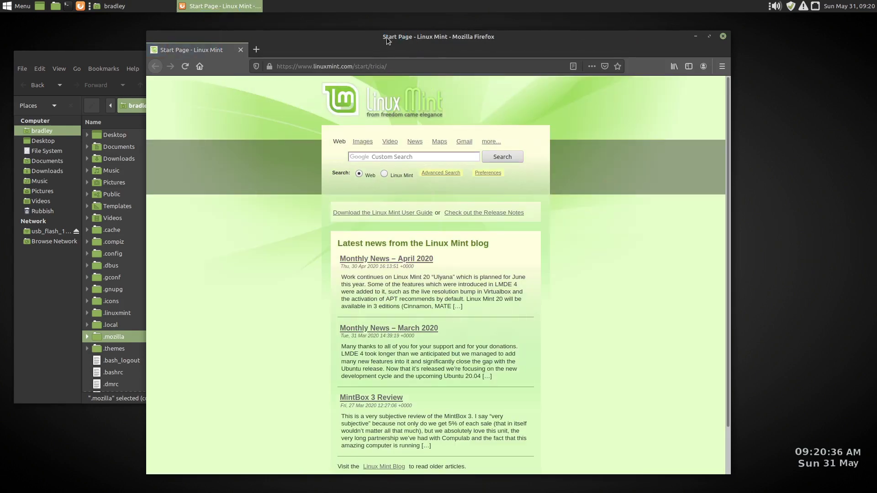
pyautogui.moveTo(387, 37); pyautogui.dragTo(518, 45)
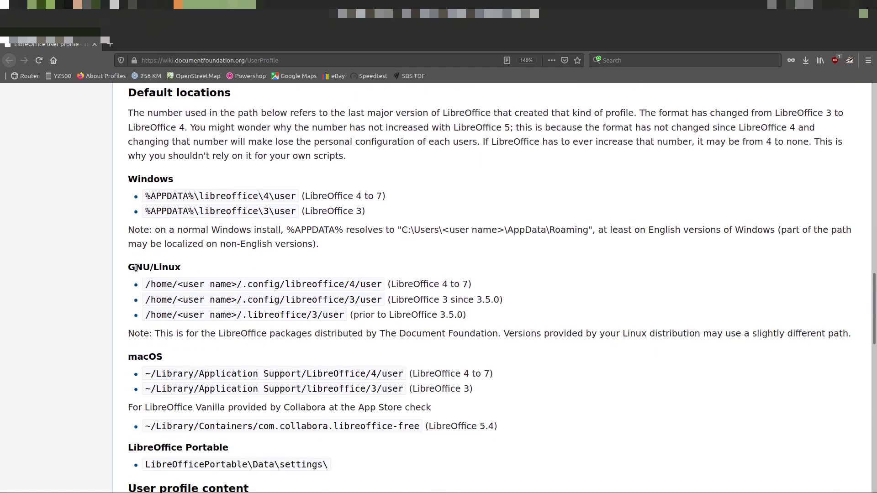
# - Highlight the GNU/Linux profile location, then scroll to the Profile Manager article's About Profiles screenshot
pyautogui.moveTo(128, 268); pyautogui.dragTo(482, 287)
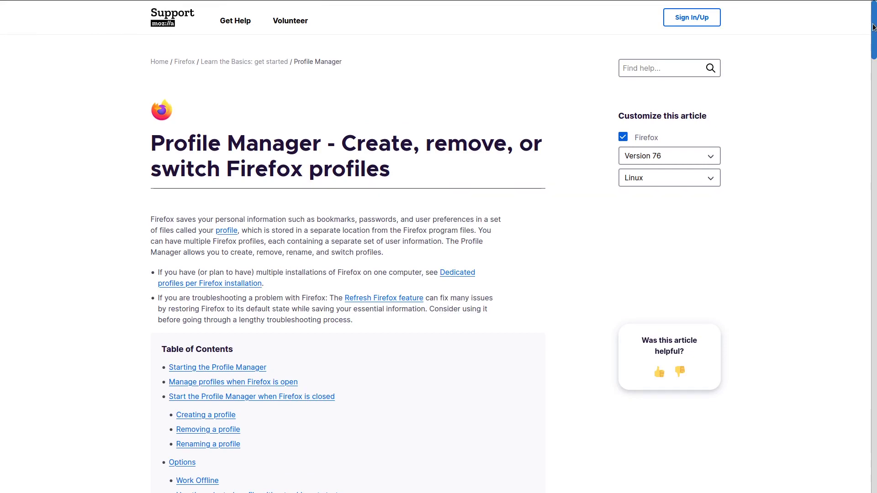
pyautogui.moveTo(873, 27); pyautogui.dragTo(866, 112)
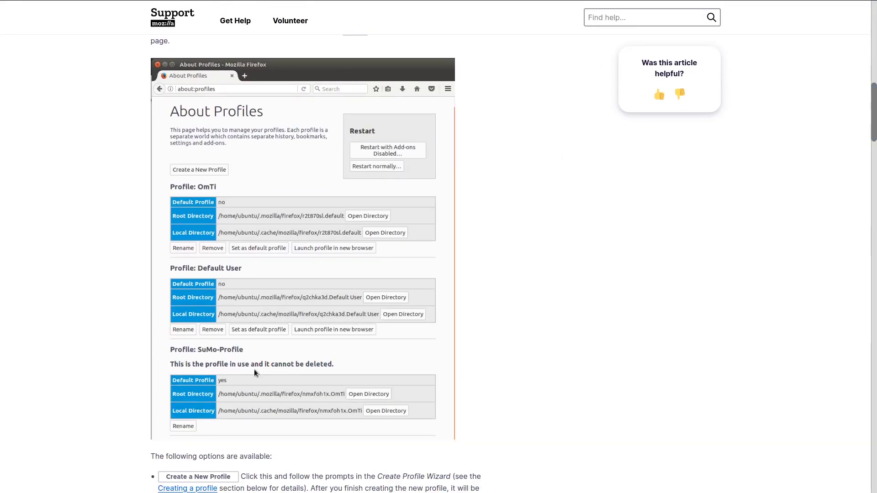